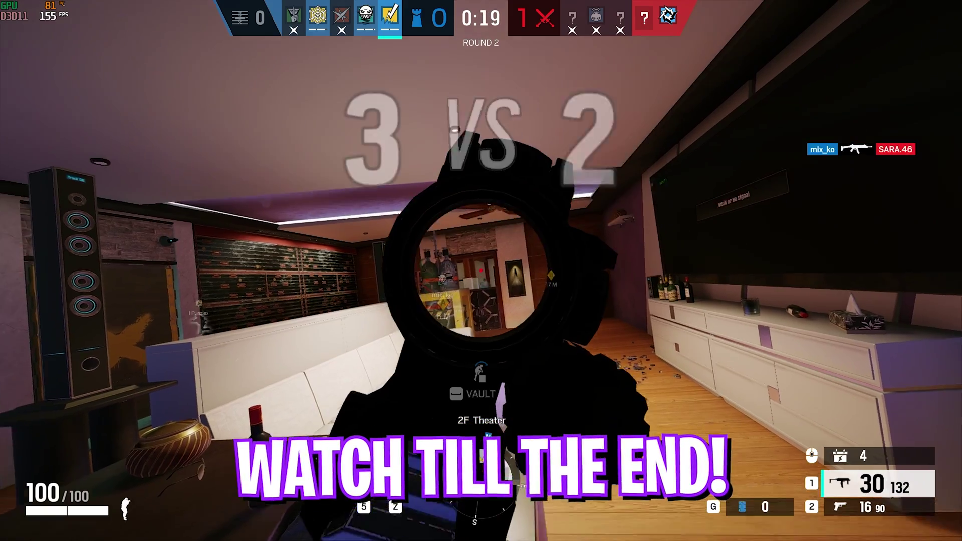
pyautogui.press('r')
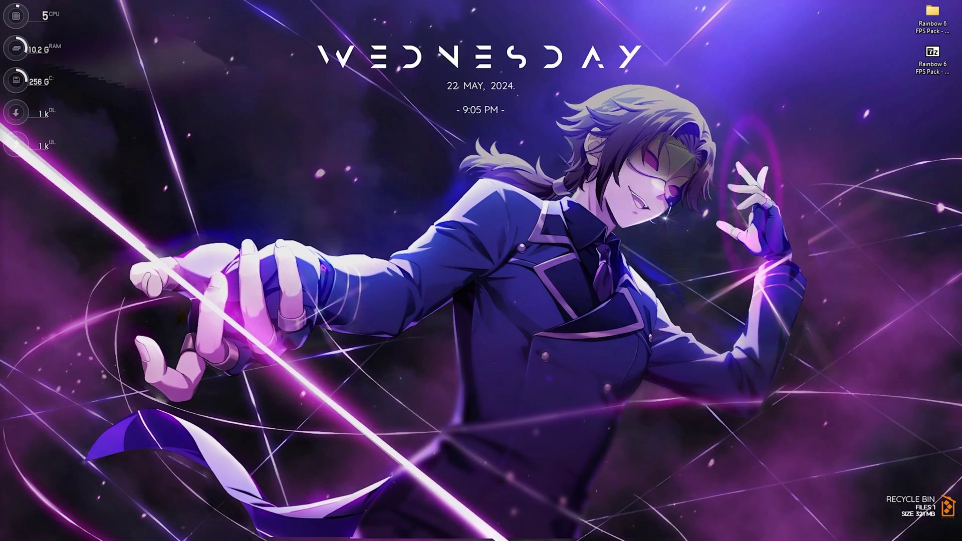
# Open the Windows gaming settings and check the Game Bar controller option and the Game Mode option.
pyautogui.press('super')
pyautogui.write('settings')
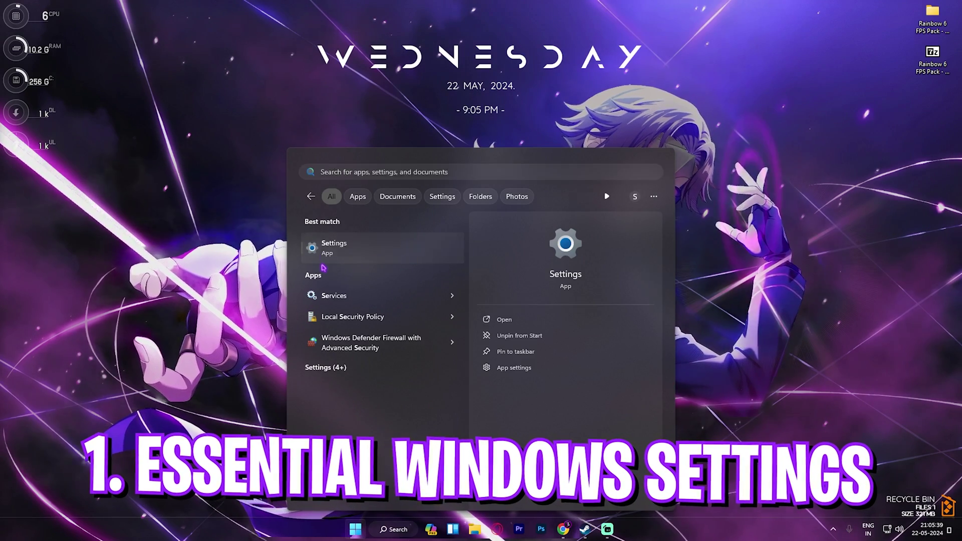
pyautogui.press('Return')
pyautogui.click(93, 274)
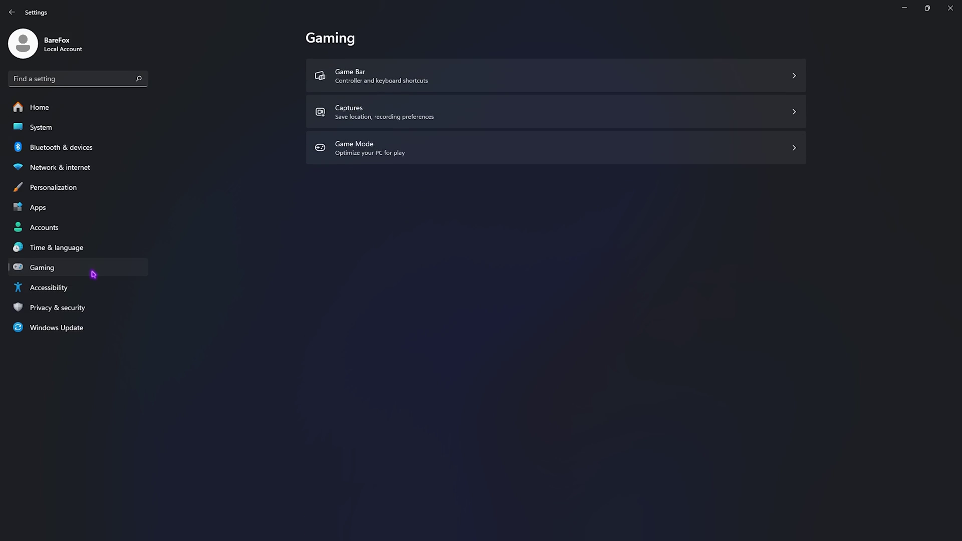
pyautogui.click(349, 82)
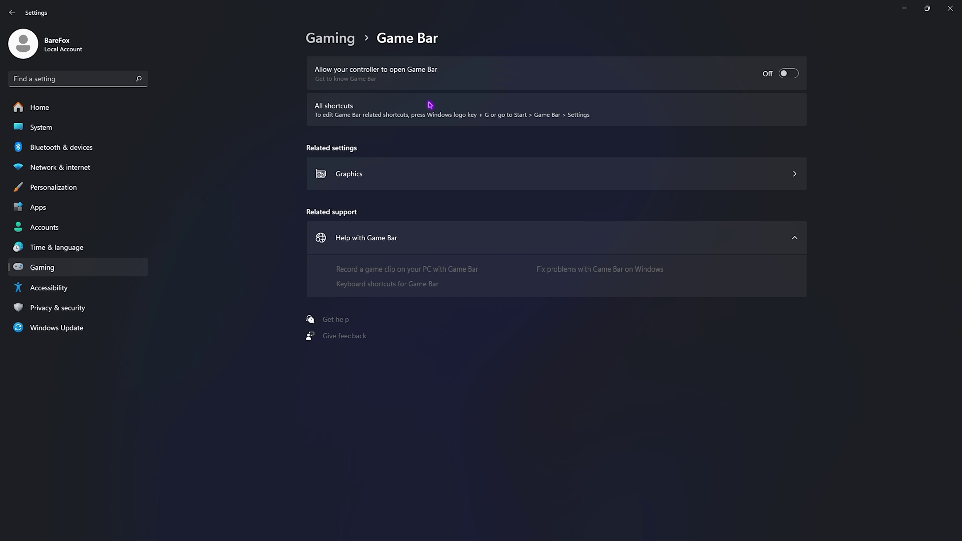
pyautogui.click(332, 41)
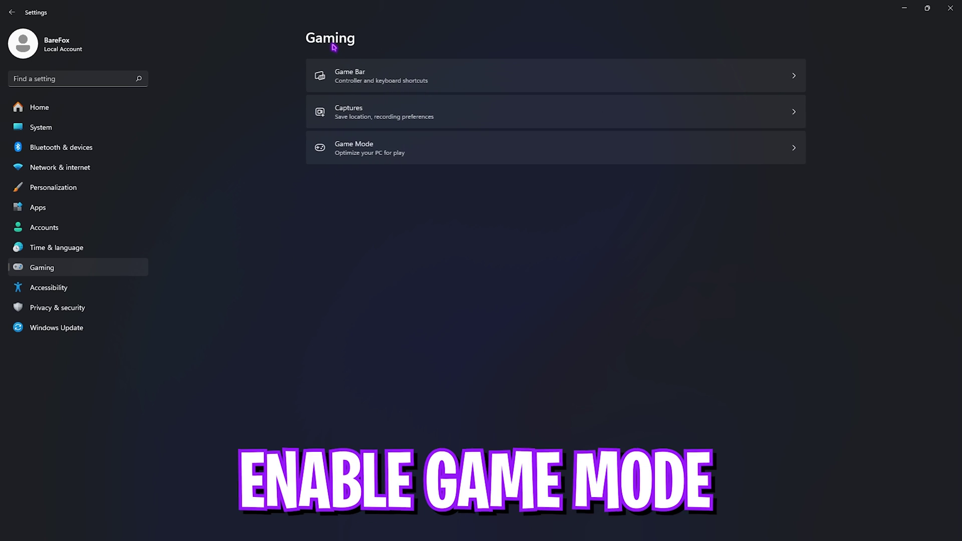
pyautogui.click(354, 152)
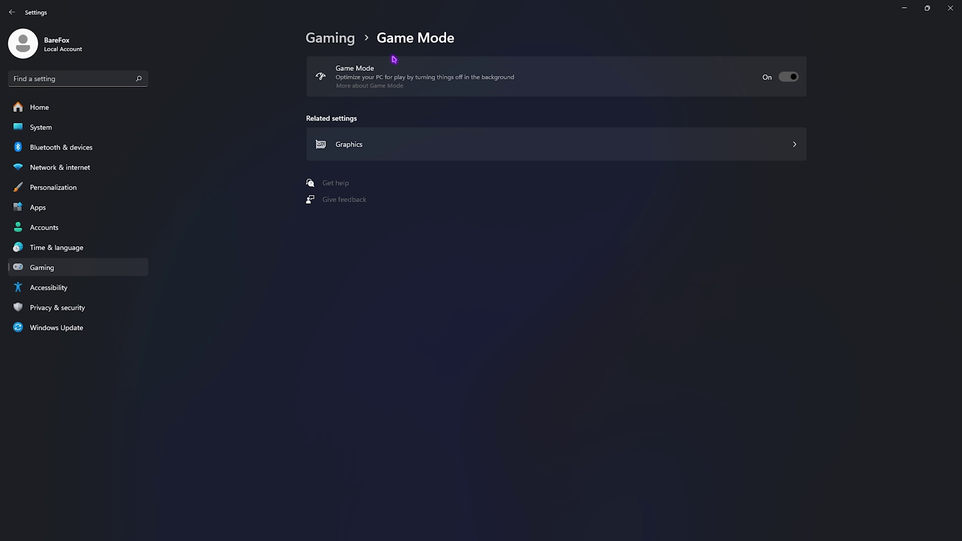
# Review hardware-accelerated GPU scheduling and windowed games optimizations in the default graphics settings, and return to the graphics page.
pyautogui.click(350, 145)
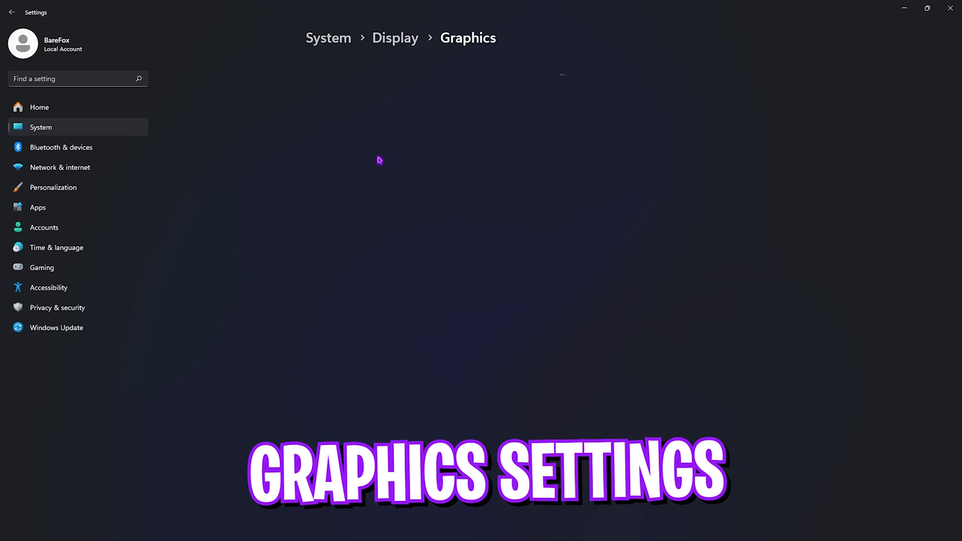
pyautogui.click(325, 89)
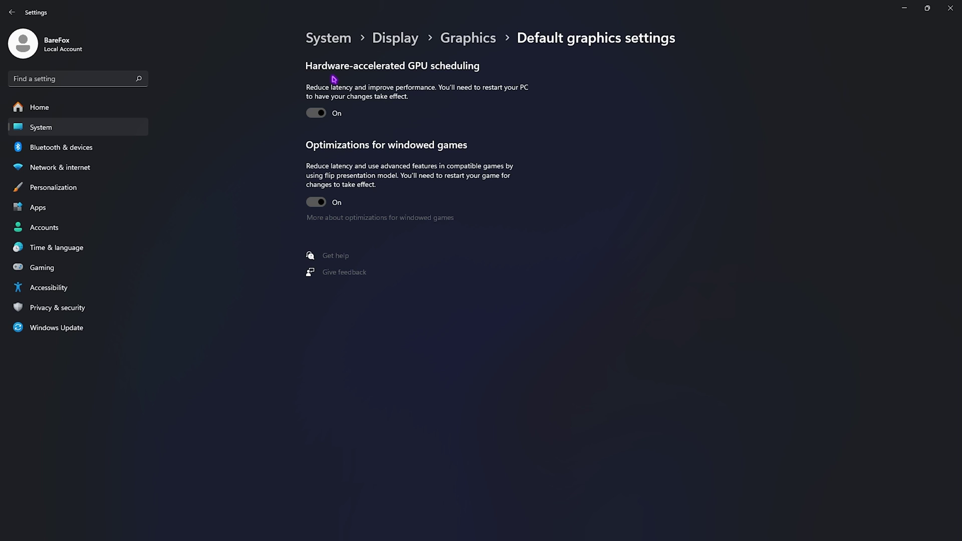
pyautogui.click(472, 41)
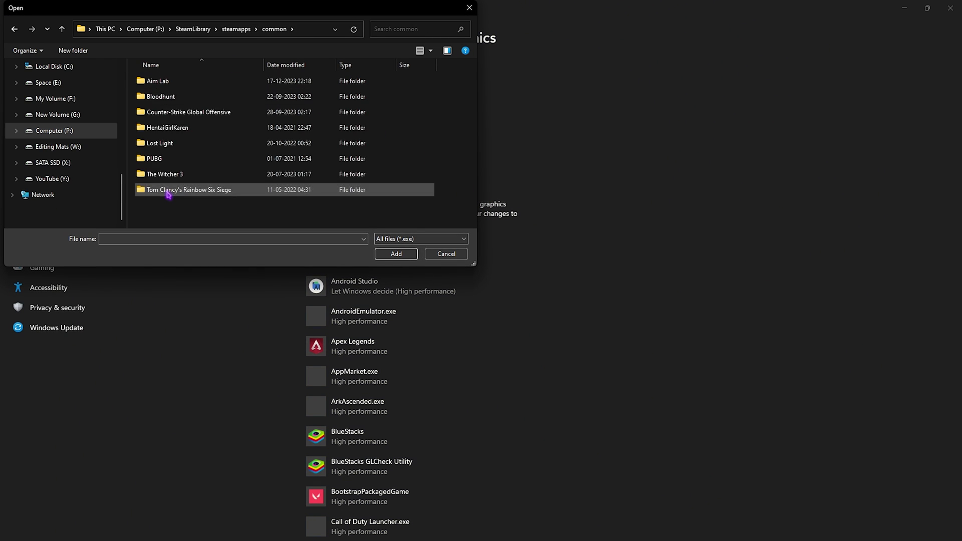
# Add RainbowSix.exe from the Tom Clancy's Rainbow Six Siege folder to the graphics app list and set its preference to High performance.
pyautogui.doubleClick(168, 190)
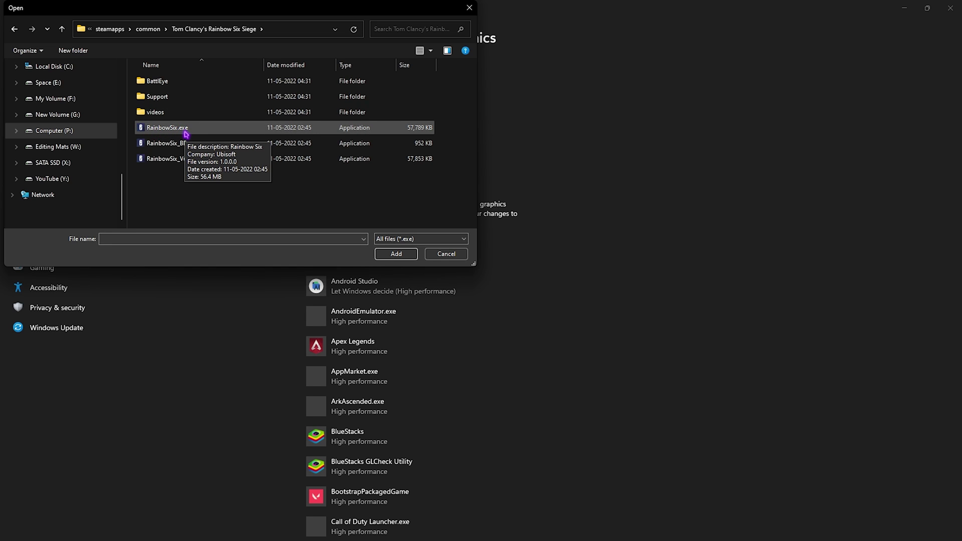
pyautogui.click(157, 129)
pyautogui.click(396, 253)
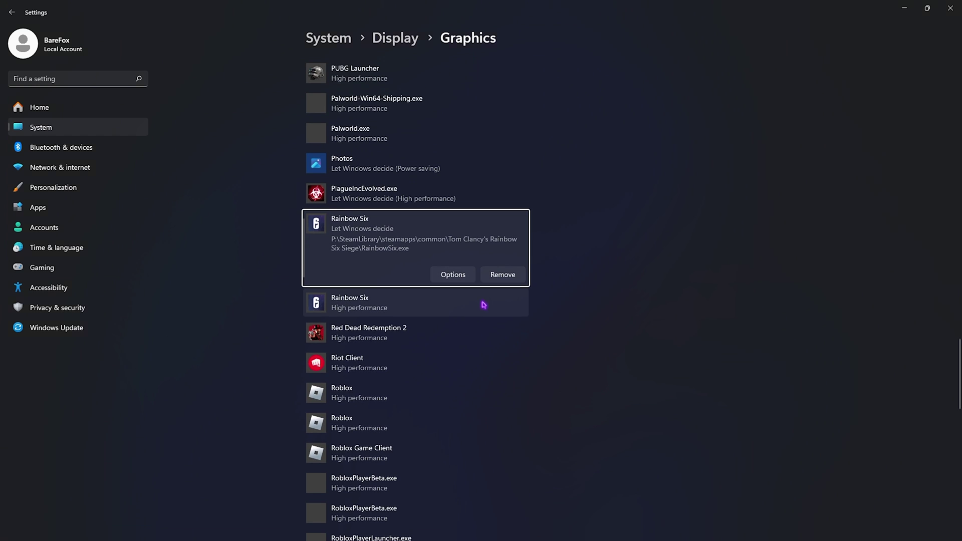
pyautogui.click(454, 275)
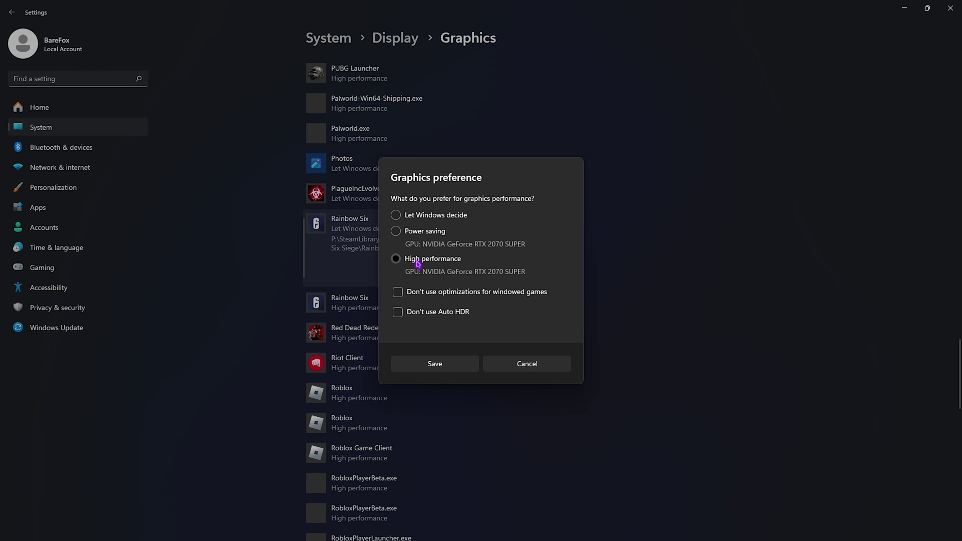
pyautogui.click(436, 365)
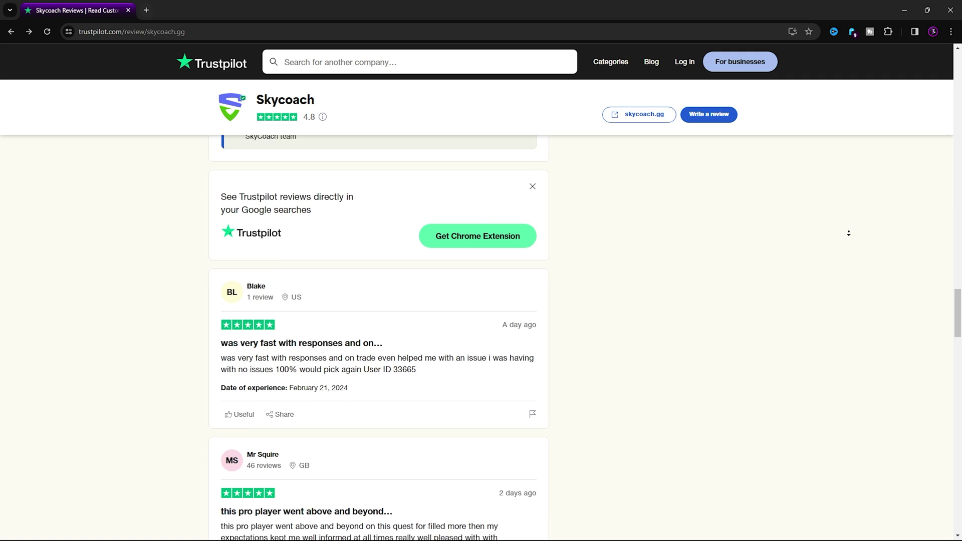
# Look through Skycoach's Trustpilot reviews and its Rainbow Six Siege boosting and coaching offers in the browser.
pyautogui.scroll(-8, 848, 233)
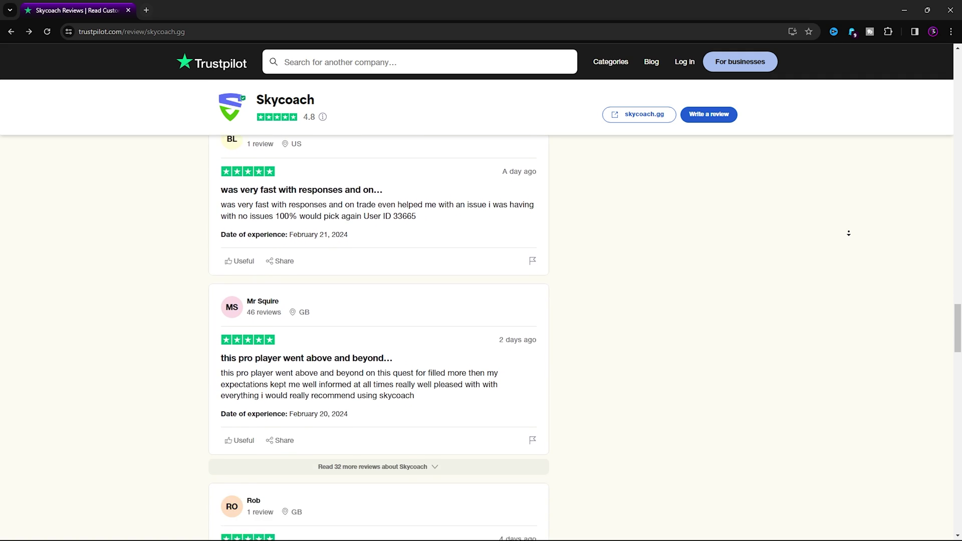
pyautogui.scroll(-10, 848, 233)
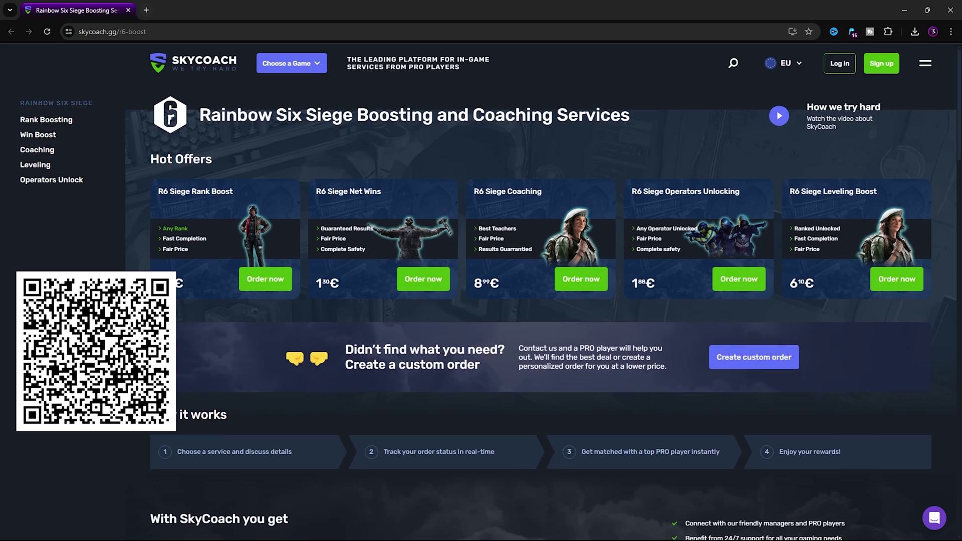
pyautogui.scroll(-2, 481, 293)
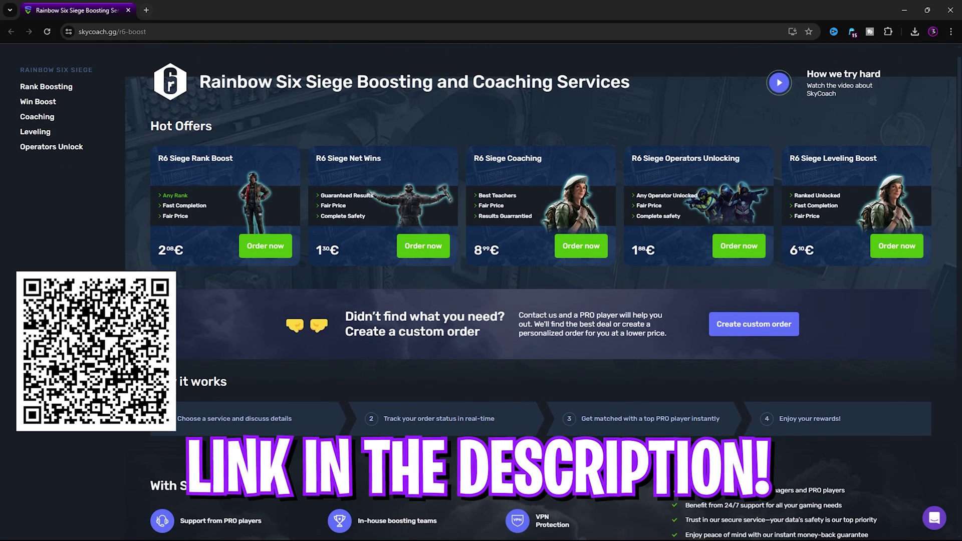
pyautogui.scroll(-2, 481, 294)
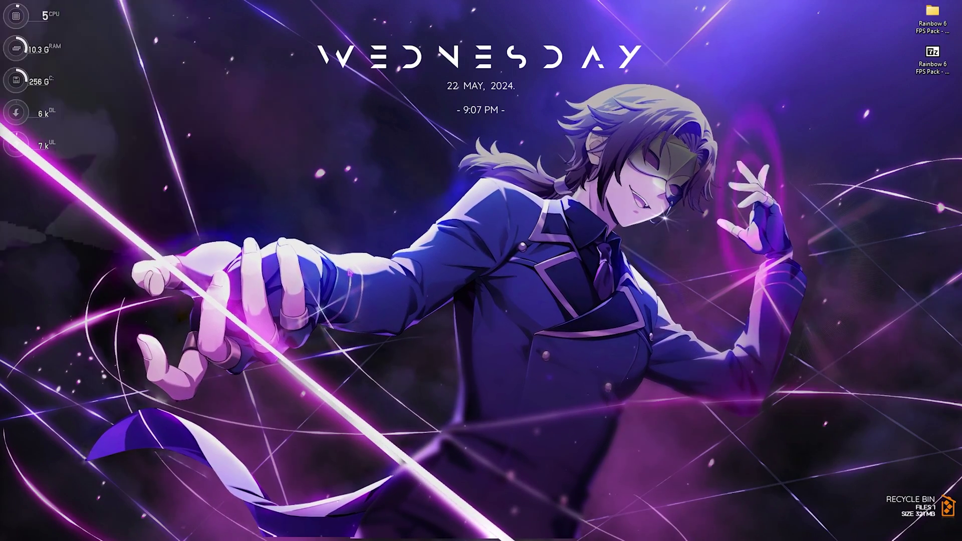
# Adjust Windows visual effects for best performance, re-enabling only taskbar thumbnail previews, thumbnails instead of icons, smooth font edges and window contents while dragging.
pyautogui.write('adjust the appearance and performance of Windows')
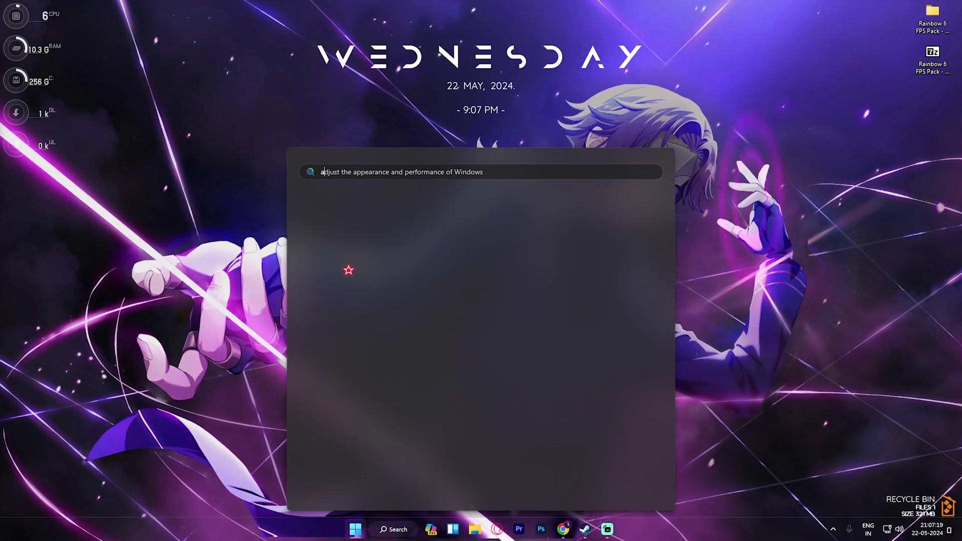
pyautogui.click(348, 270)
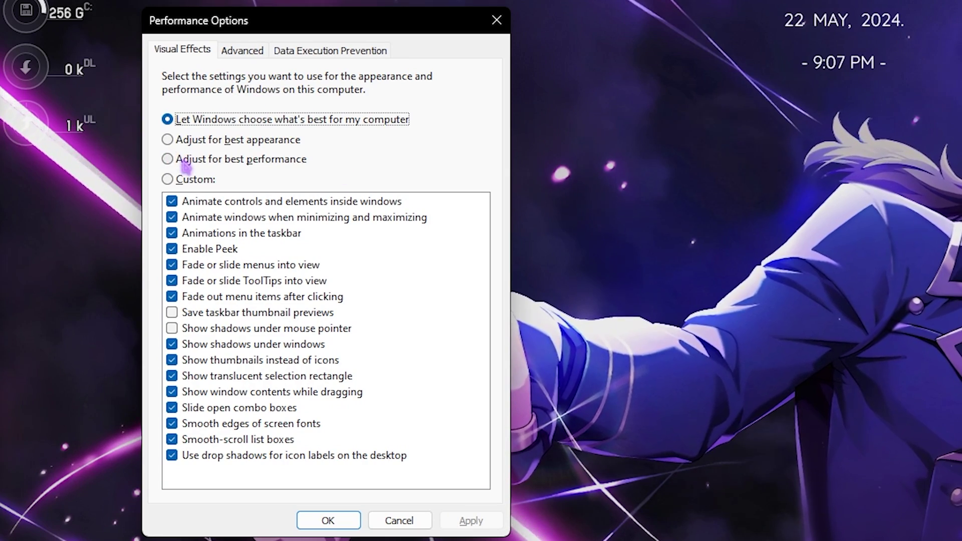
pyautogui.click(185, 161)
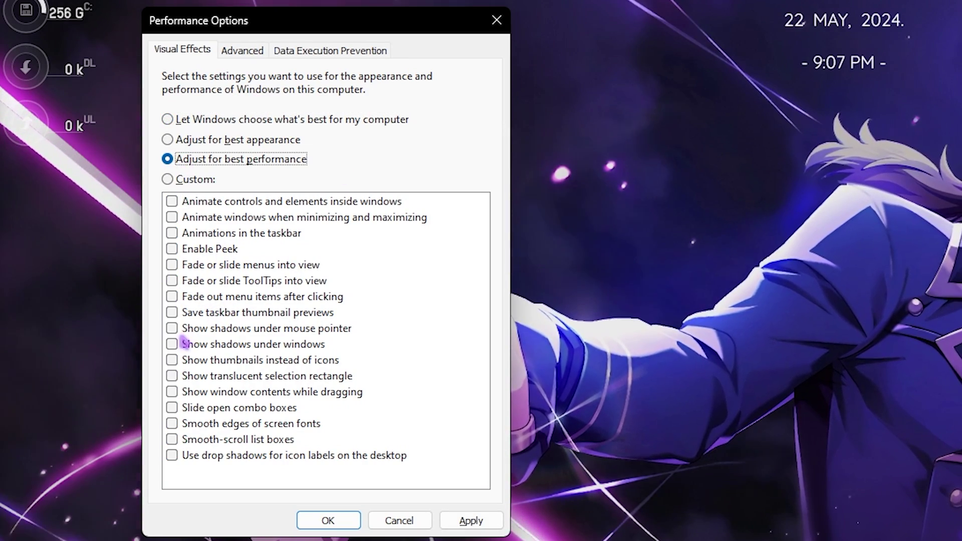
pyautogui.click(172, 313)
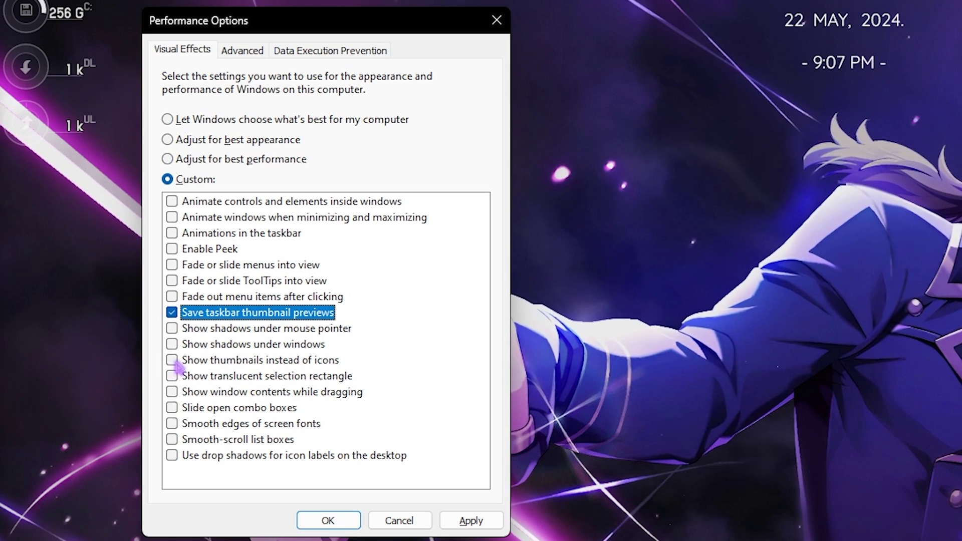
pyautogui.click(172, 361)
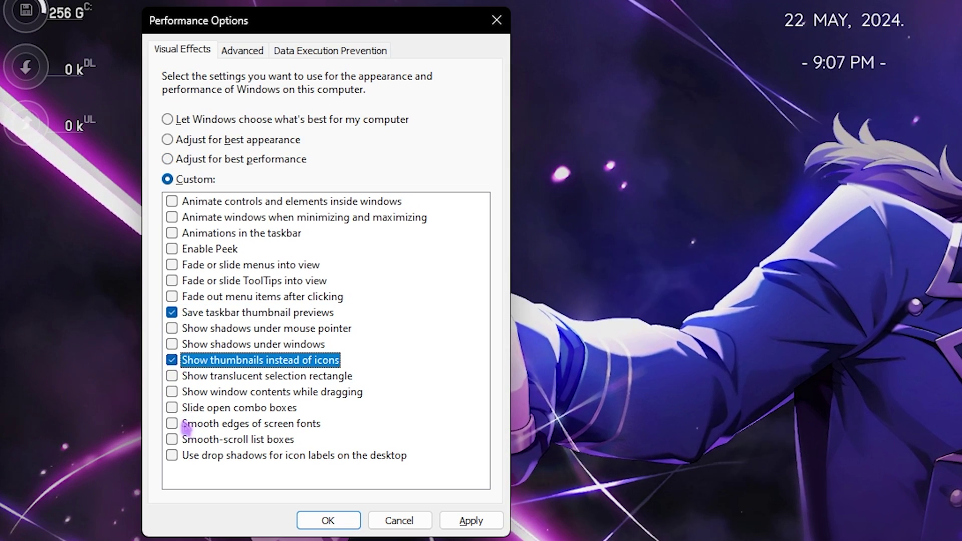
pyautogui.click(172, 425)
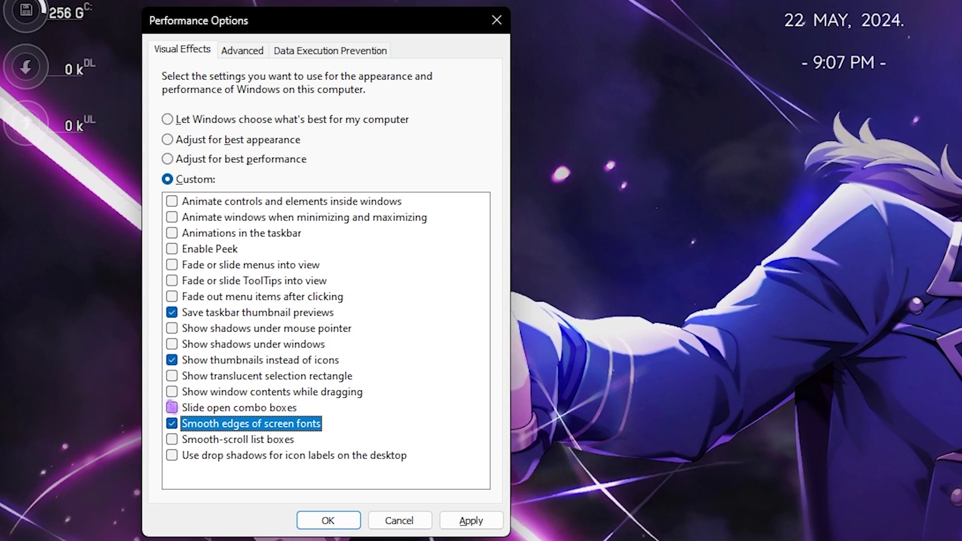
pyautogui.click(172, 392)
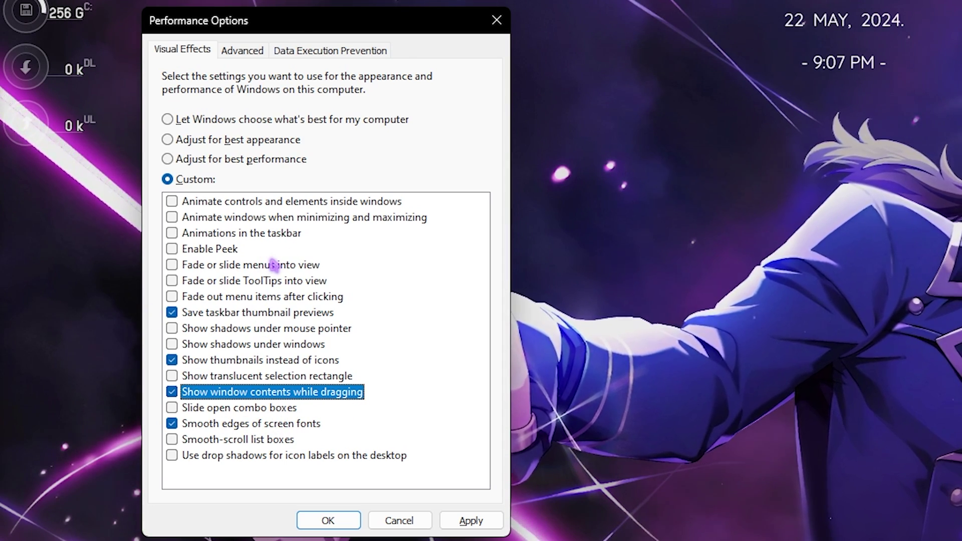
# Open the virtual memory settings from the advanced performance options and select the custom initial size for drive C.
pyautogui.click(242, 50)
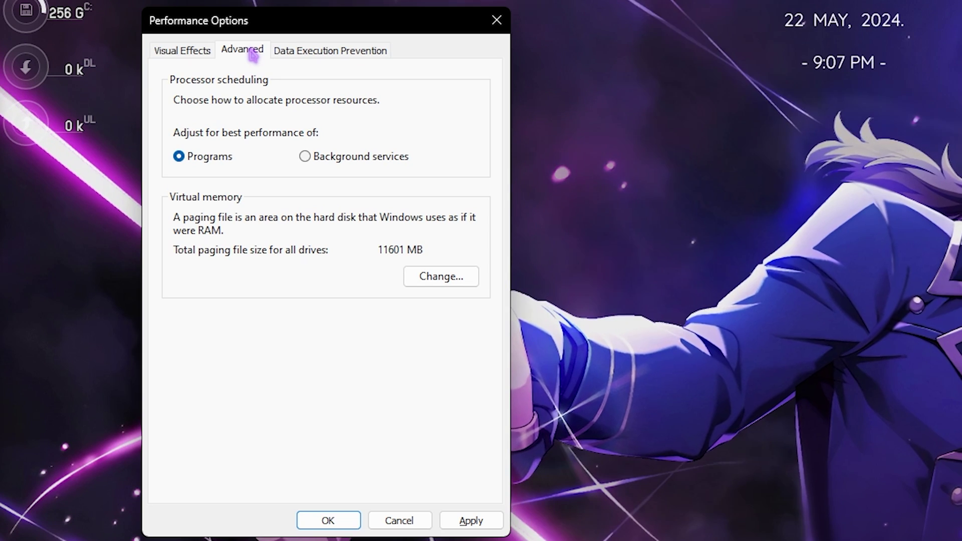
pyautogui.click(437, 281)
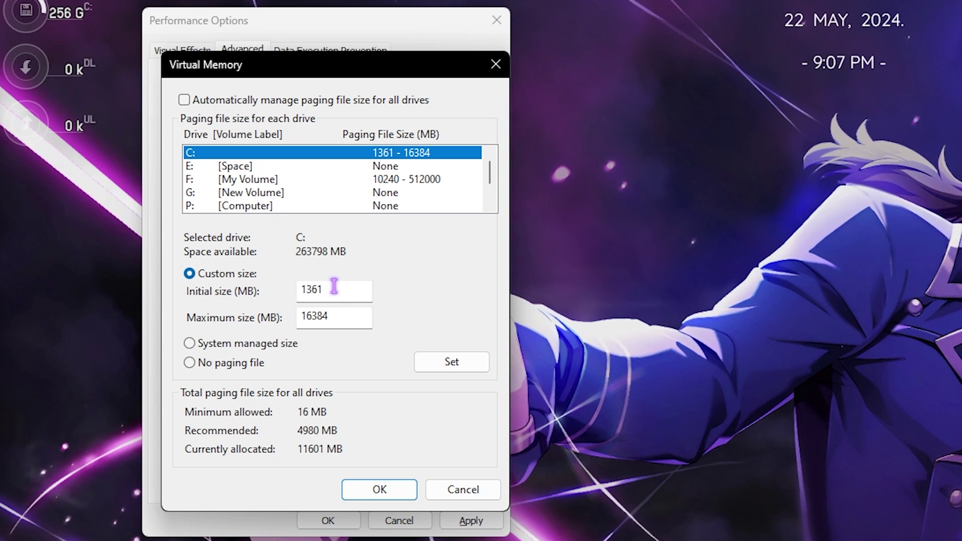
pyautogui.moveTo(283, 290); pyautogui.dragTo(215, 285)
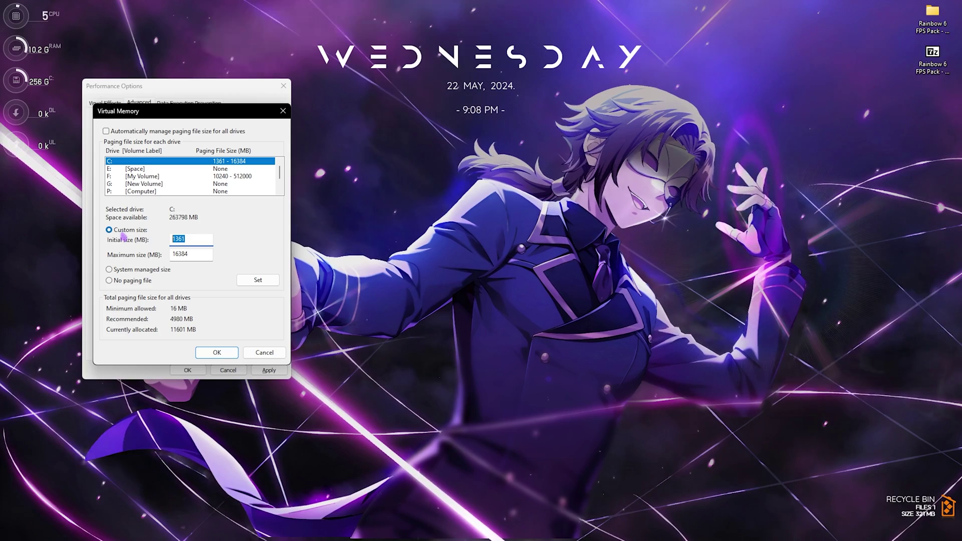
# Look up the installed physical memory (RAM) in System Information and close it.
pyautogui.press('super')
pyautogui.write('sy')
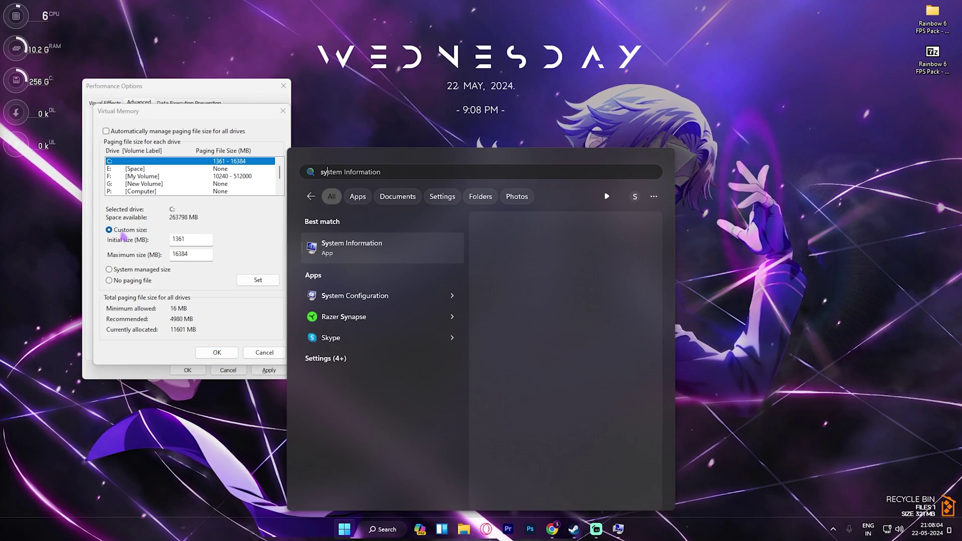
pyautogui.press('Return')
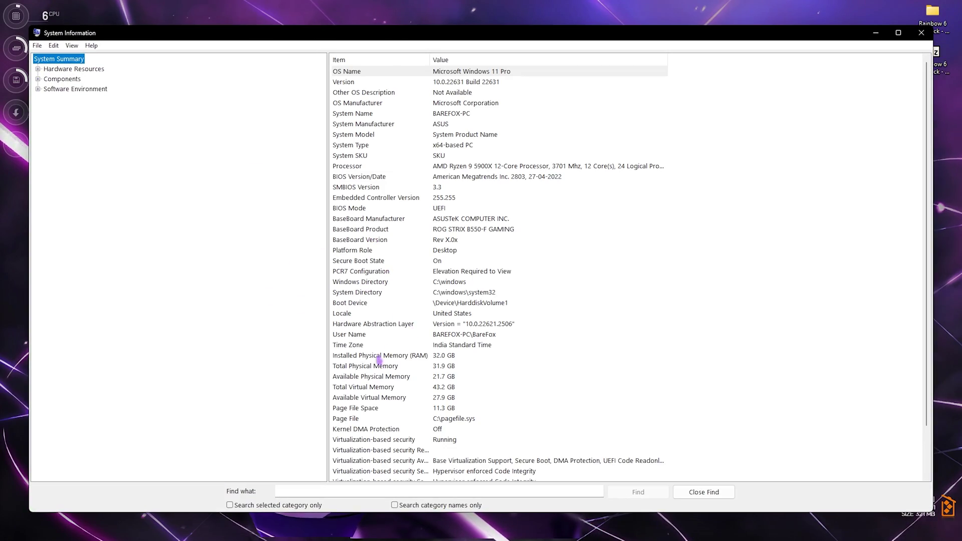
pyautogui.click(369, 360)
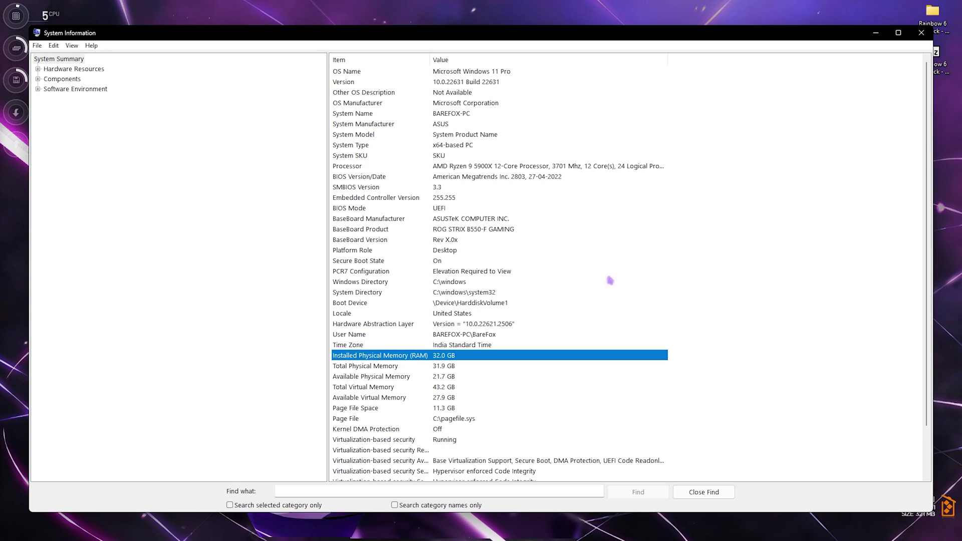
pyautogui.hotkey('alt', 'F4')
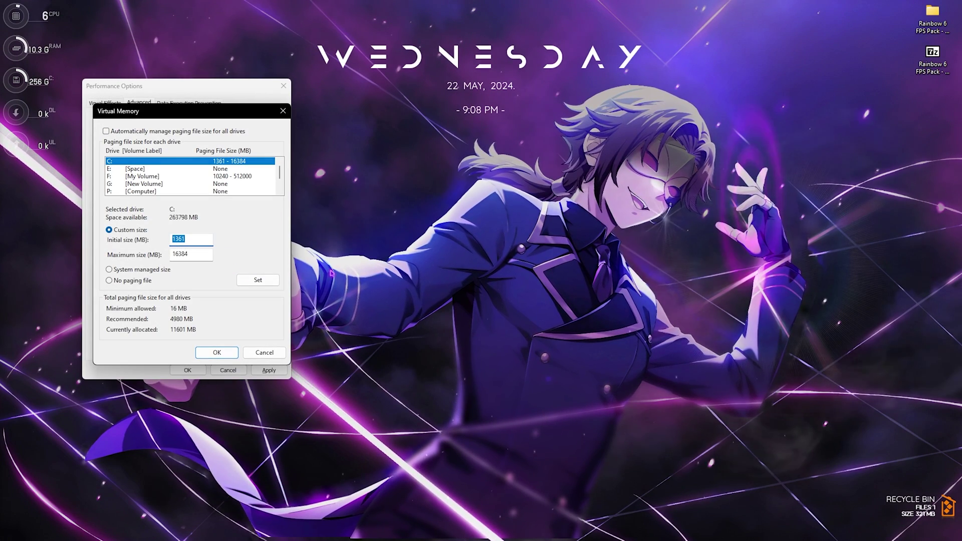
# Calculate 32 × 1024 in Calculator, divide the result by 2 and close Calculator.
pyautogui.press('super')
pyautogui.press('super+s')
pyautogui.press('BackSpace')
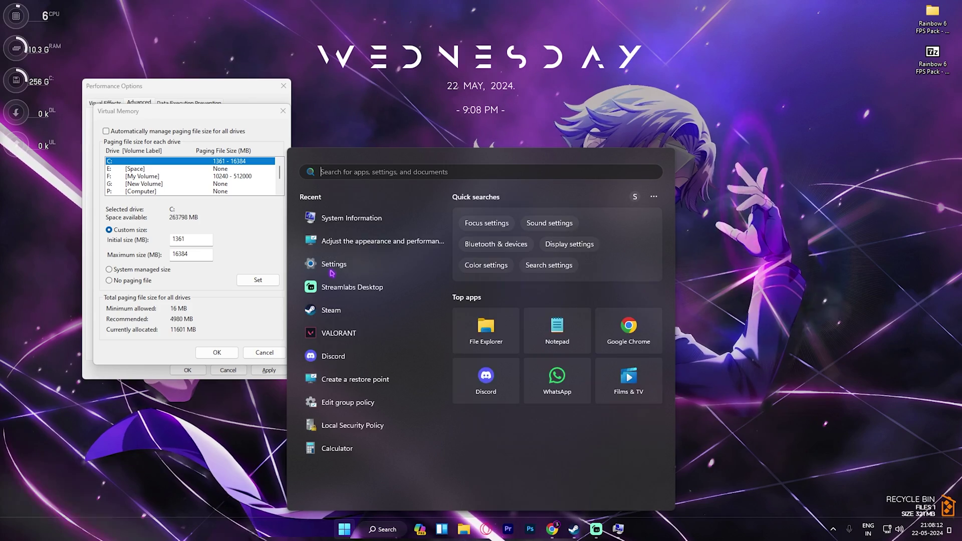
pyautogui.write('calc')
pyautogui.press('Return')
pyautogui.write('32*120')
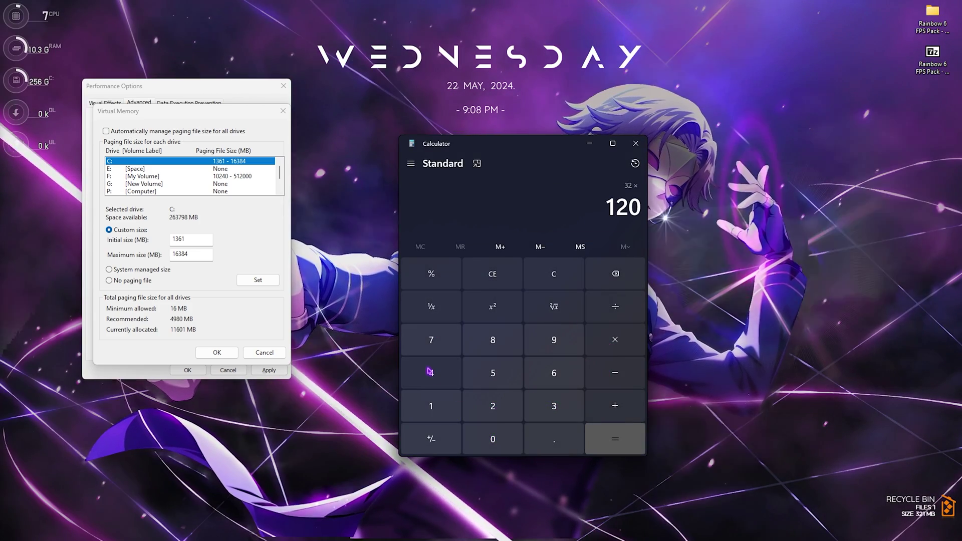
pyautogui.write('4')
pyautogui.press('Return')
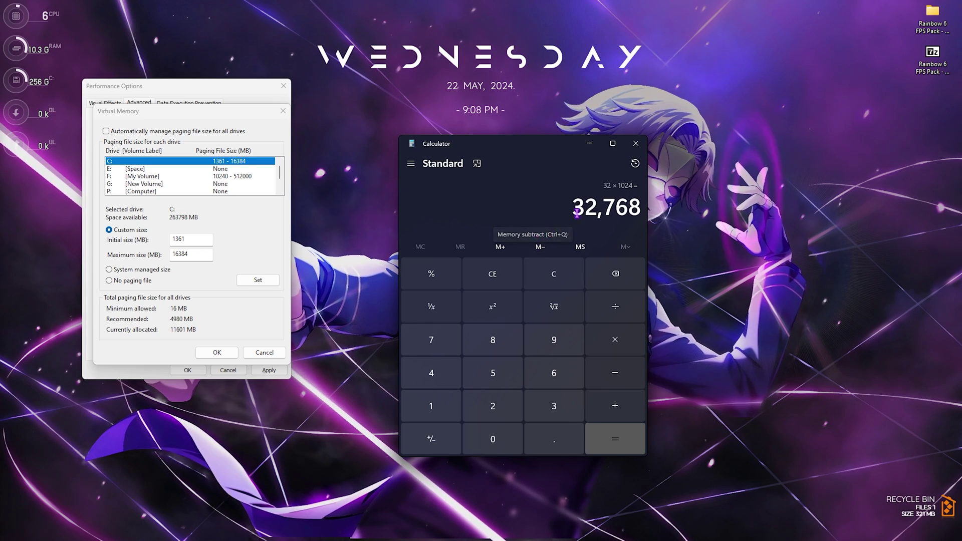
pyautogui.write('/2')
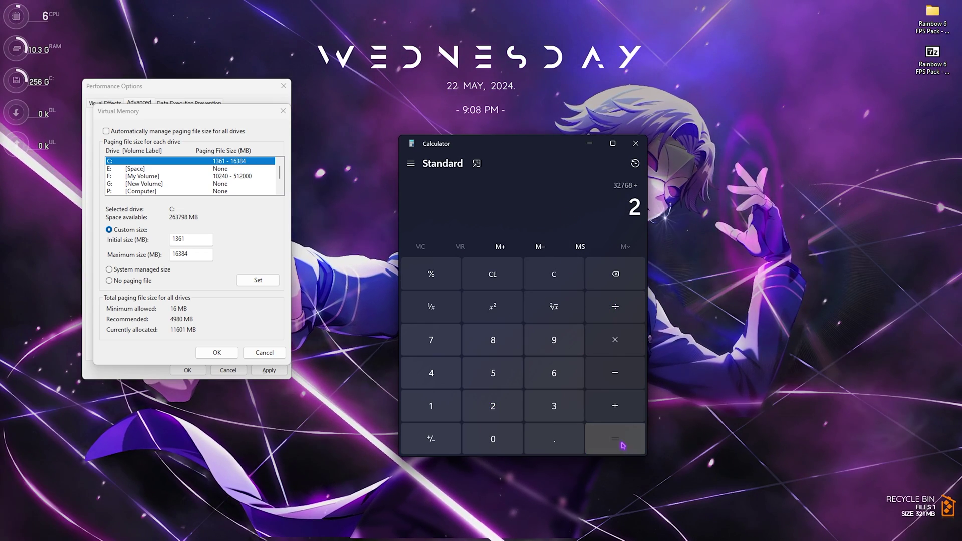
pyautogui.press('Return')
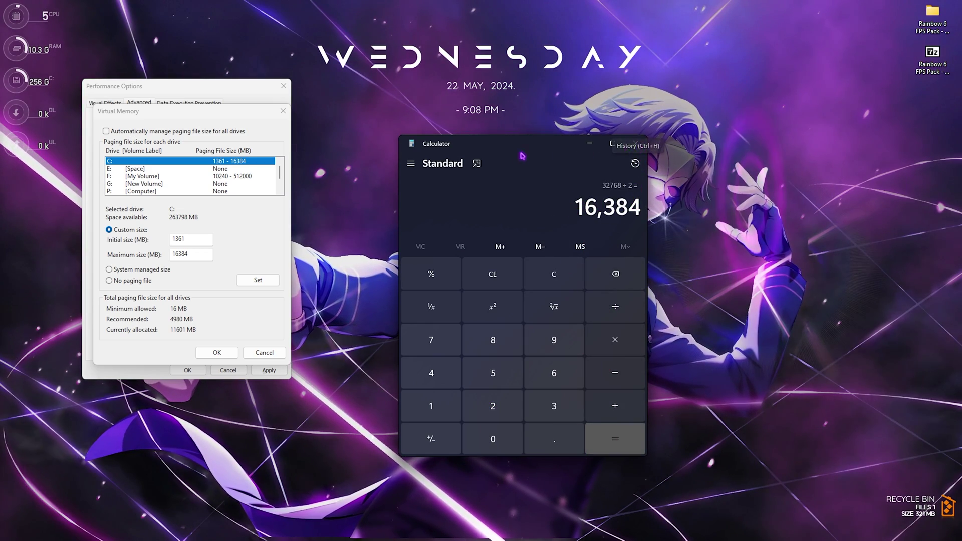
pyautogui.click(634, 144)
# Confirm the custom paging file for drive C with a maximum size of 16384 MB.
pyautogui.moveTo(188, 254); pyautogui.dragTo(135, 255)
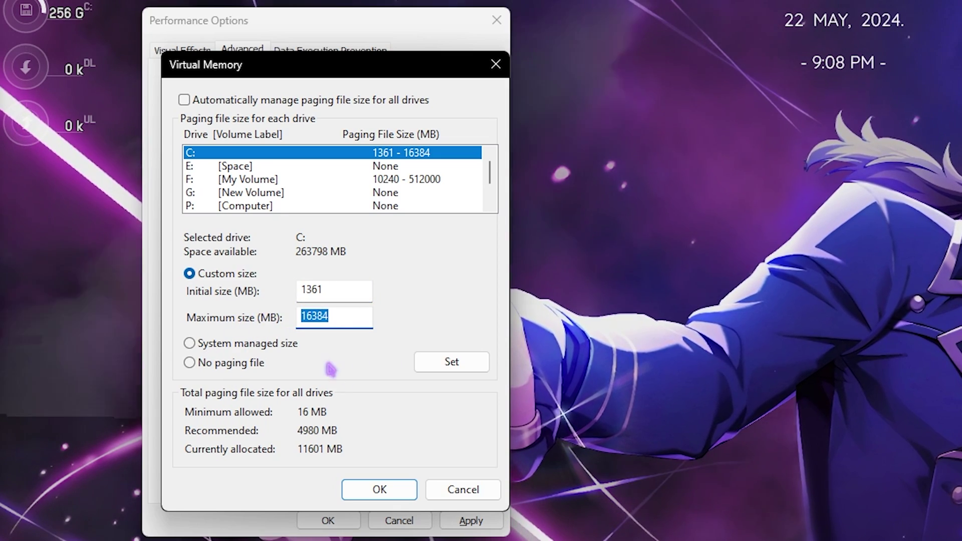
pyautogui.click(379, 490)
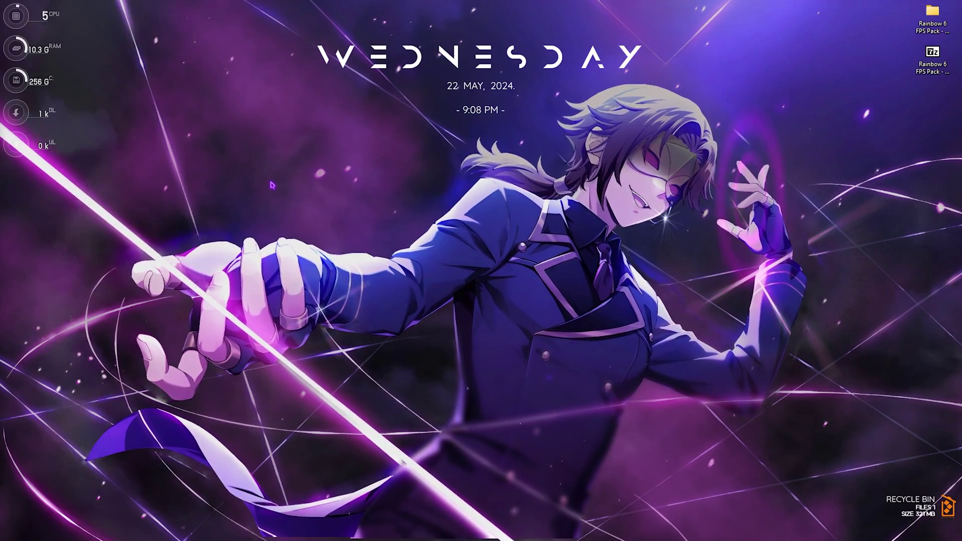
# Open the Local Group Policy Editor at the App Privacy policies under Computer Configuration, Administrative Templates, Windows Components.
pyautogui.press('super')
pyautogui.write('loc')
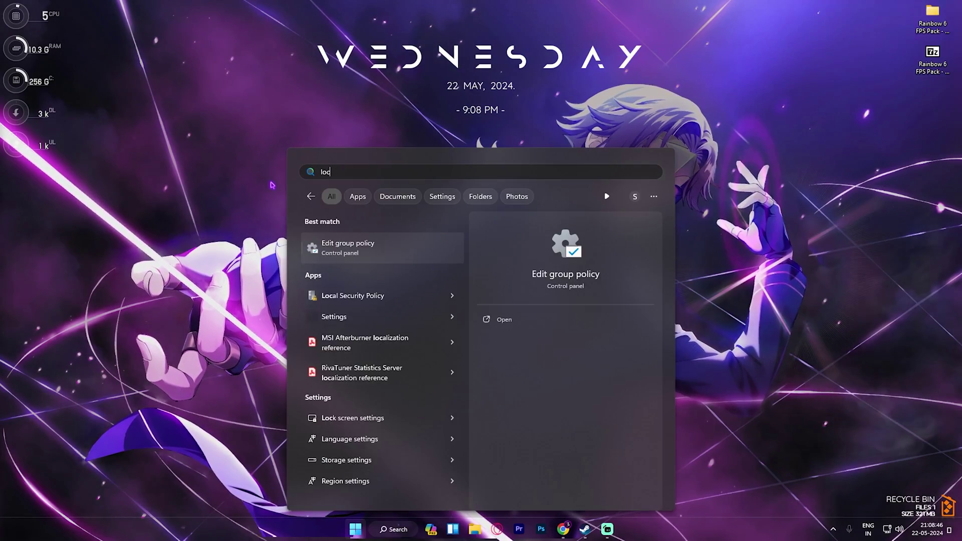
pyautogui.write('al group')
pyautogui.press('Return')
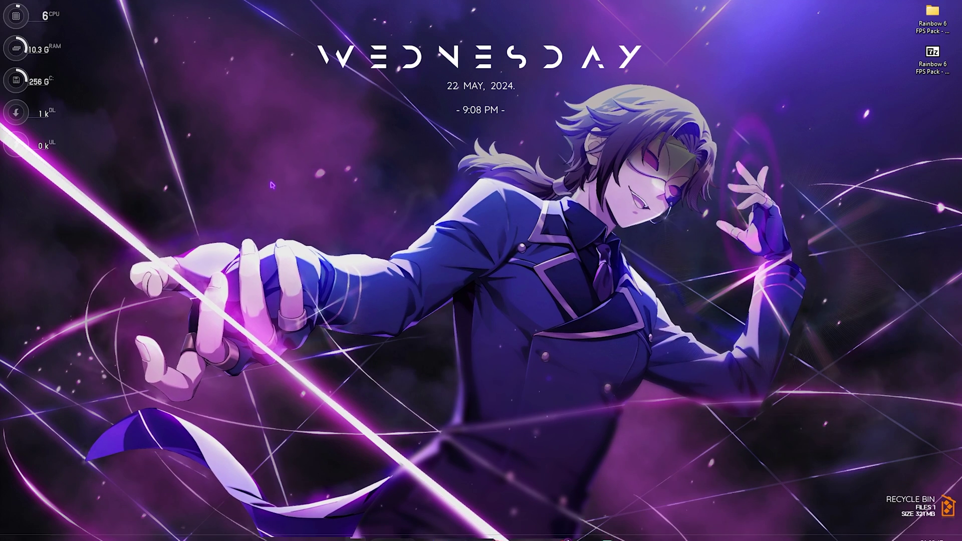
pyautogui.press('super+Up')
pyautogui.moveTo(79, 129); pyautogui.dragTo(139, 131)
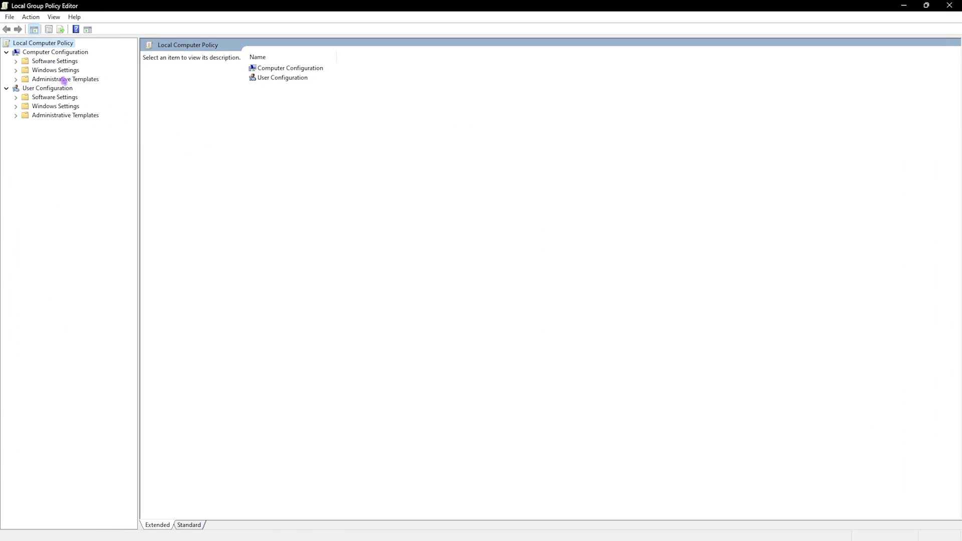
pyautogui.click(16, 80)
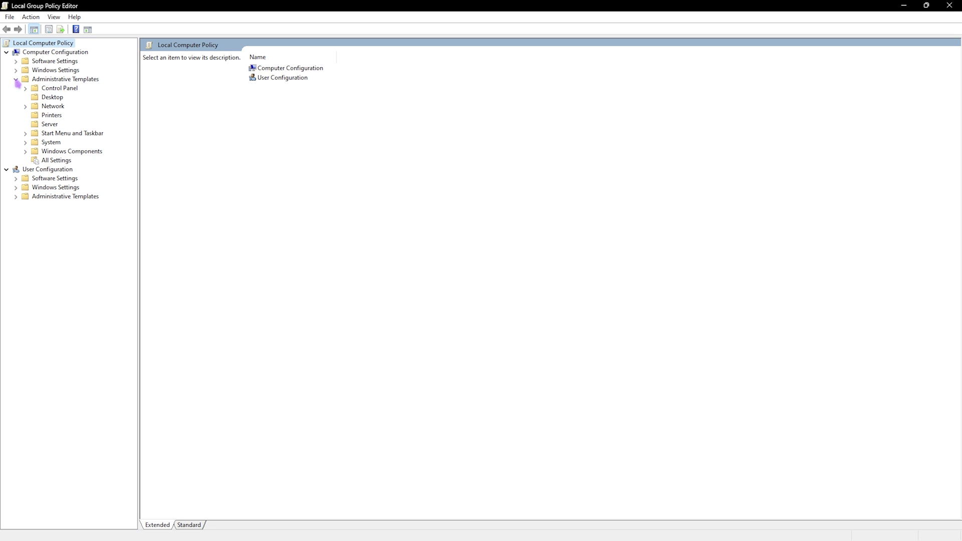
pyautogui.click(26, 152)
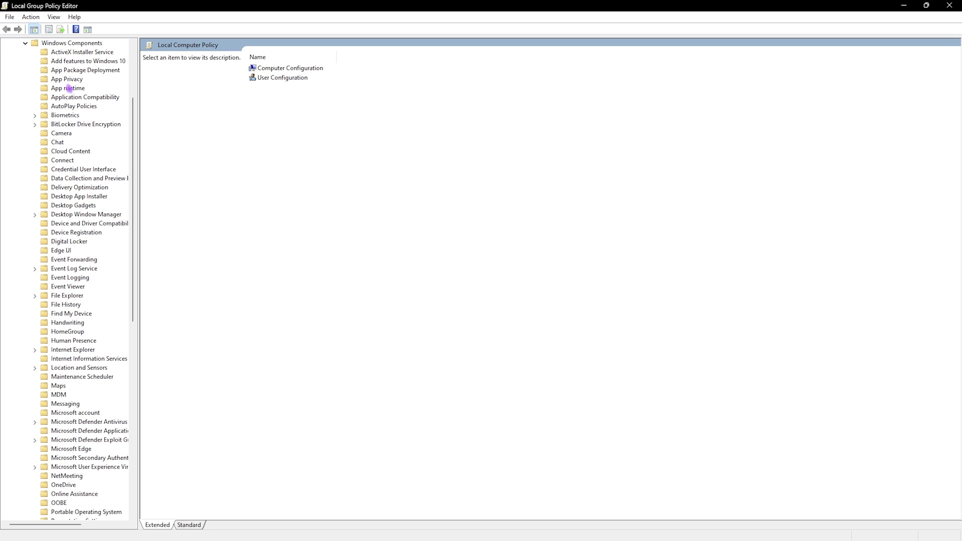
pyautogui.click(75, 80)
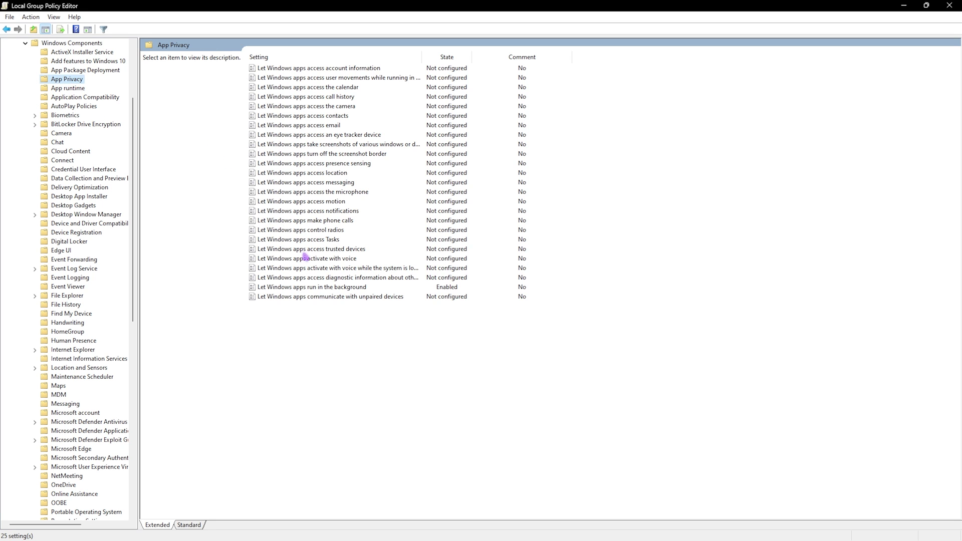
# Set the default for all apps to Force Deny in the enabled "Let Windows apps run in the background" policy.
pyautogui.click(278, 288)
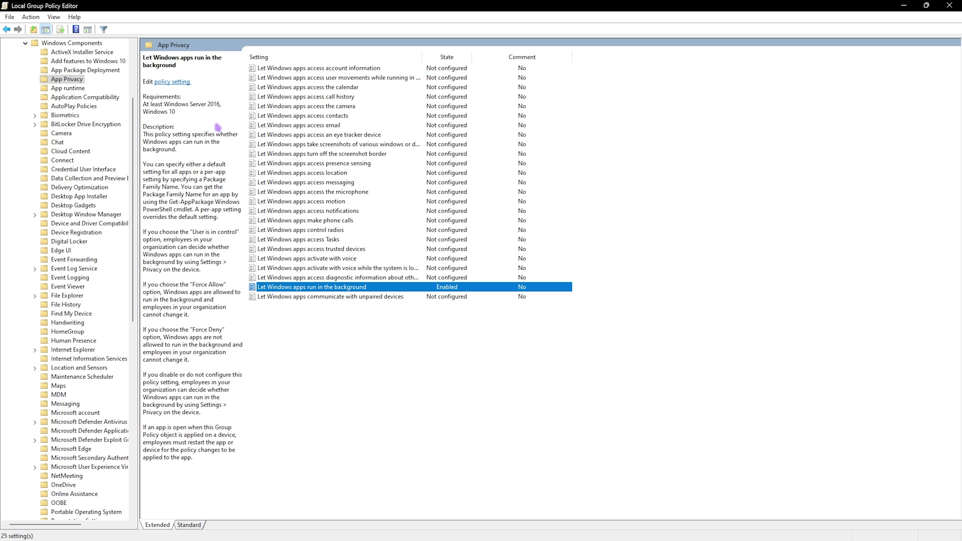
pyautogui.press('Return')
pyautogui.moveTo(228, 25); pyautogui.dragTo(374, 84)
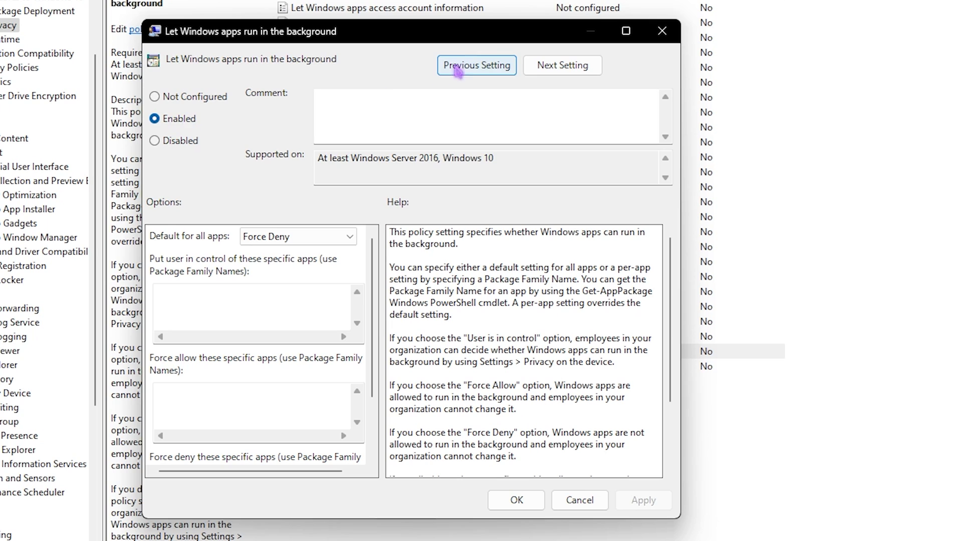
pyautogui.click(299, 239)
pyautogui.click(270, 276)
pyautogui.click(516, 500)
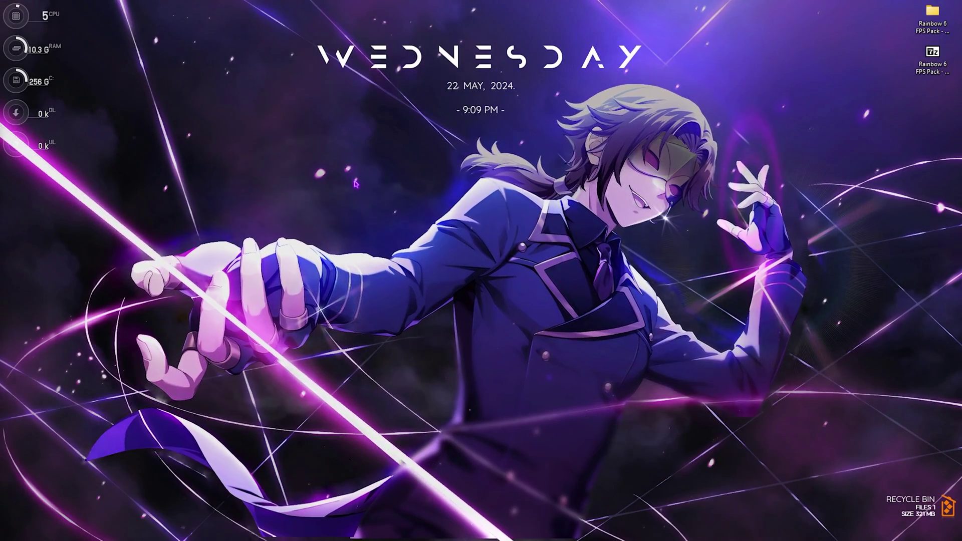
# Review the services in System Configuration with all Microsoft services hidden, and confirm the service selection.
pyautogui.press('super')
pyautogui.write('msconfig')
pyautogui.press('Return')
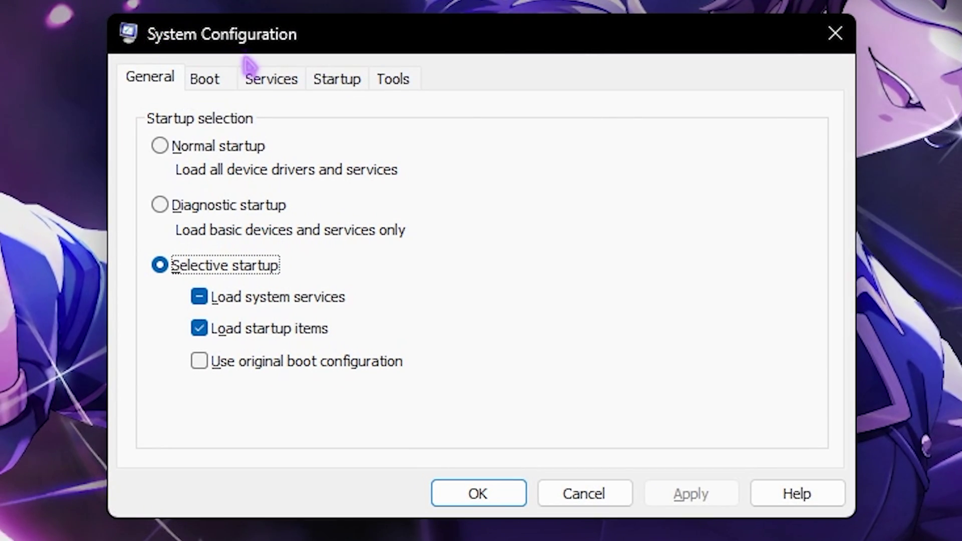
pyautogui.click(276, 78)
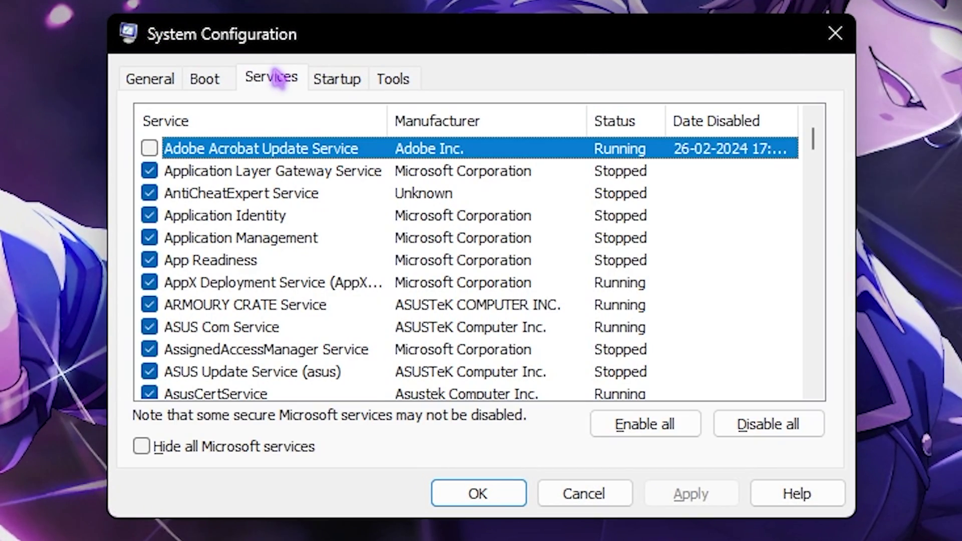
pyautogui.click(141, 446)
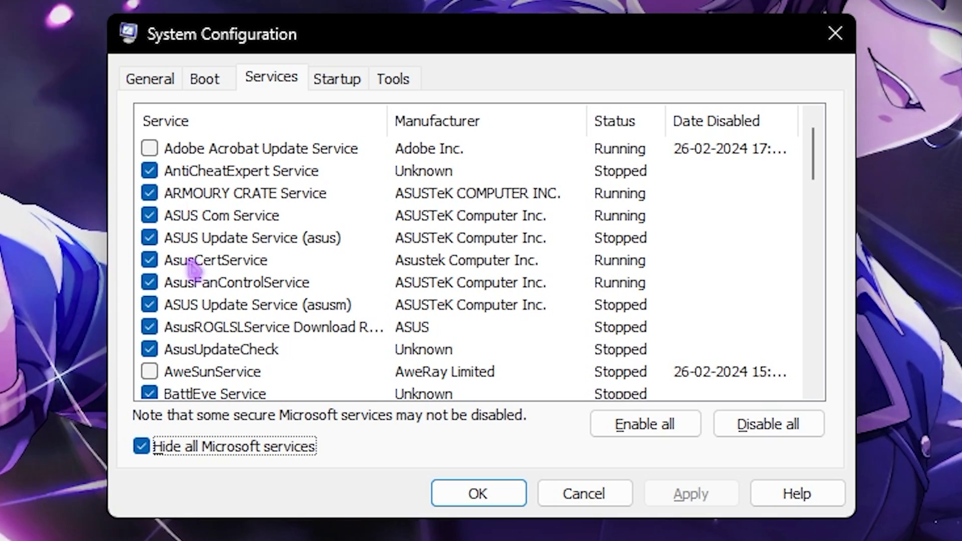
pyautogui.scroll(-7, 205, 261)
pyautogui.click(691, 496)
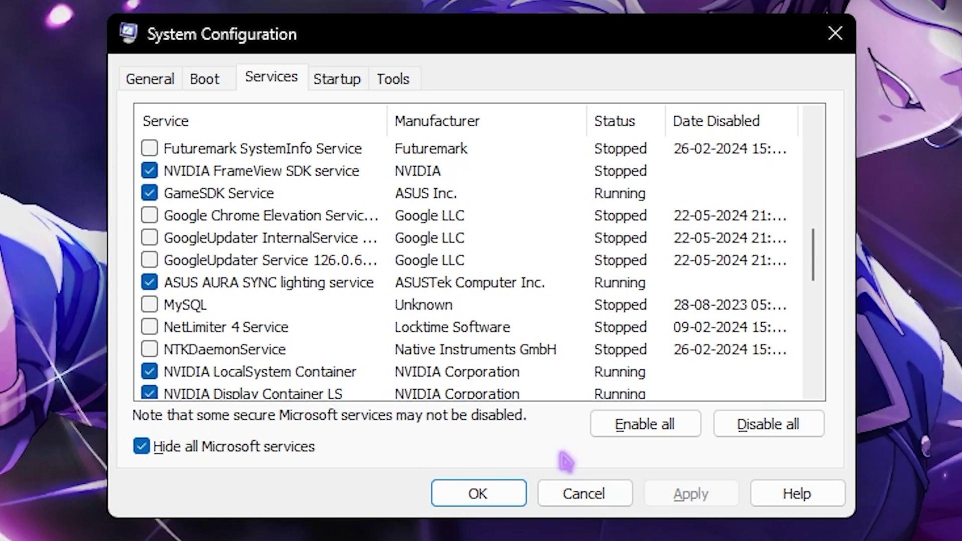
pyautogui.click(473, 495)
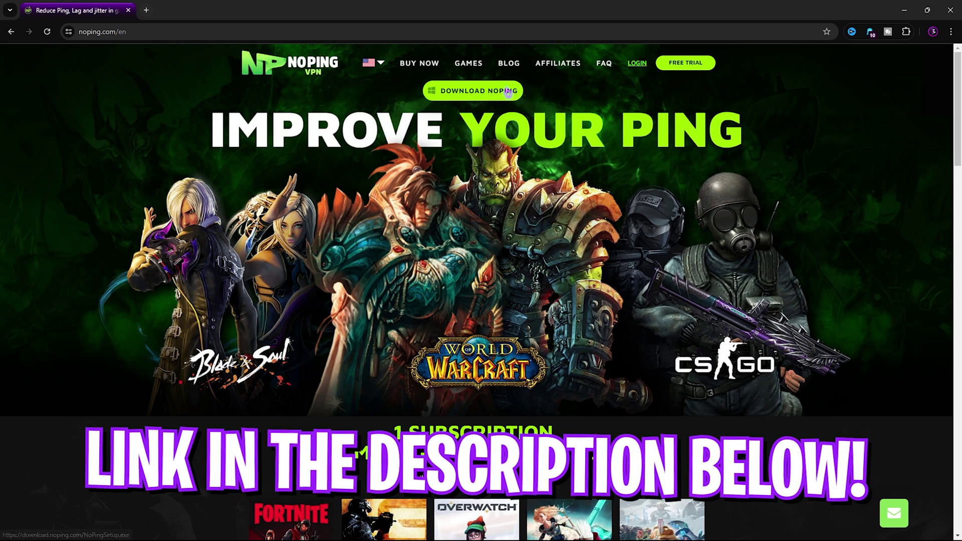
# Switch from the browser to the NoPing app, search its games for "Rainb" and open Tom Clancy's Rainbow Six Siege server selection.
pyautogui.click(903, 10)
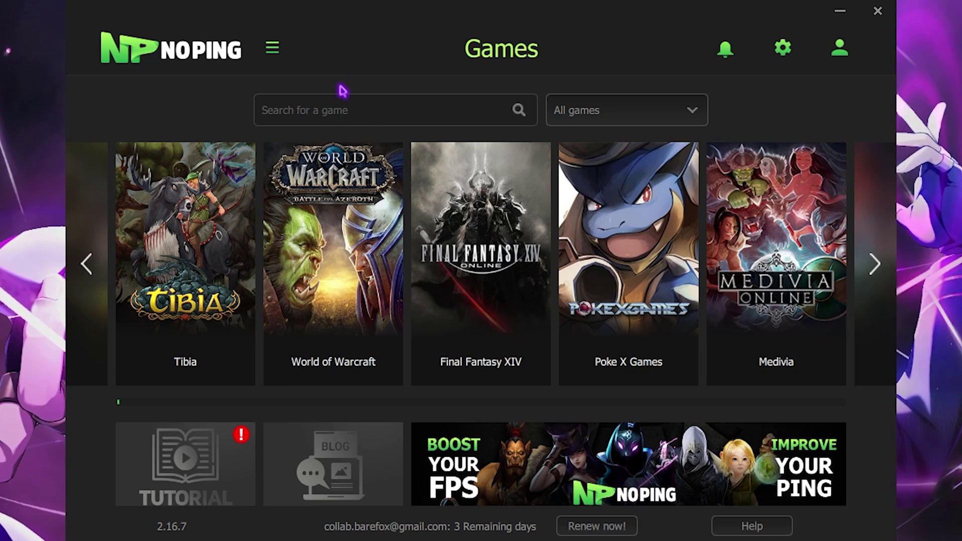
pyautogui.click(333, 103)
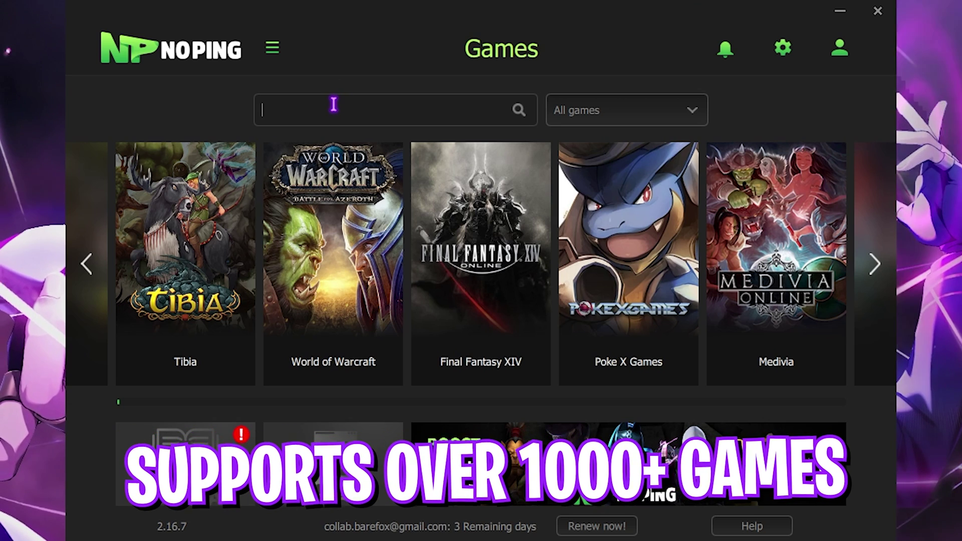
pyautogui.write('Rainb')
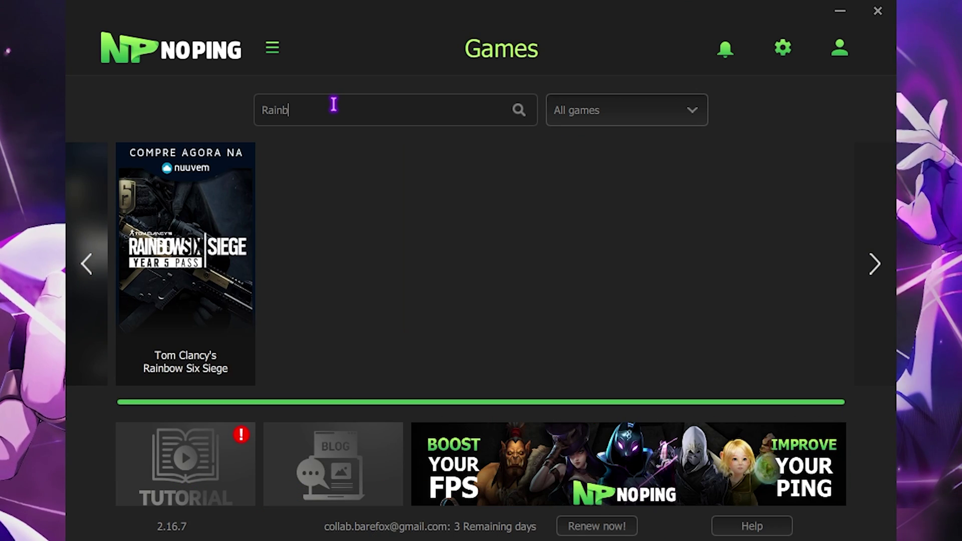
pyautogui.moveTo(172, 224)
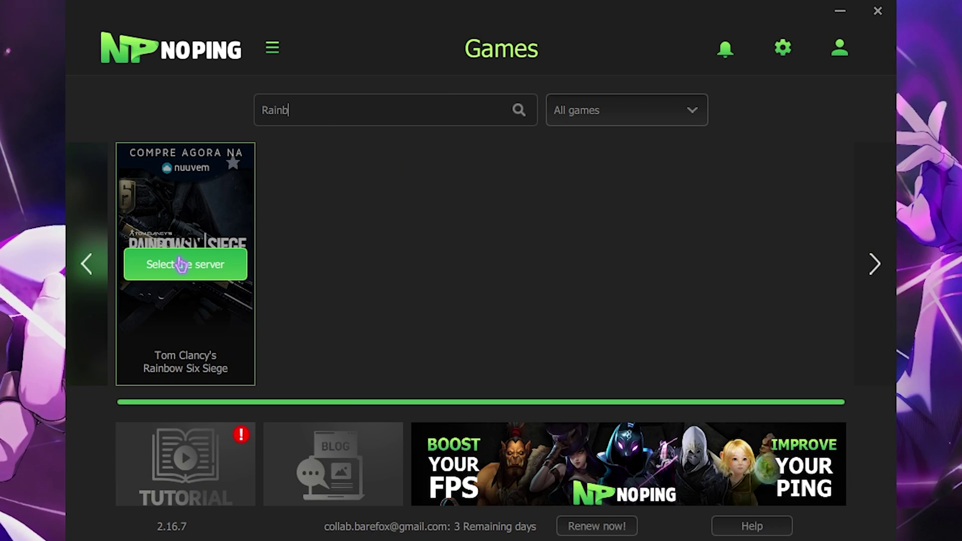
pyautogui.click(191, 285)
# Select the Dubai 01 server under United Arab Emirates North and start optimizing Rainbow Six Siege.
pyautogui.scroll(-15, 454, 287)
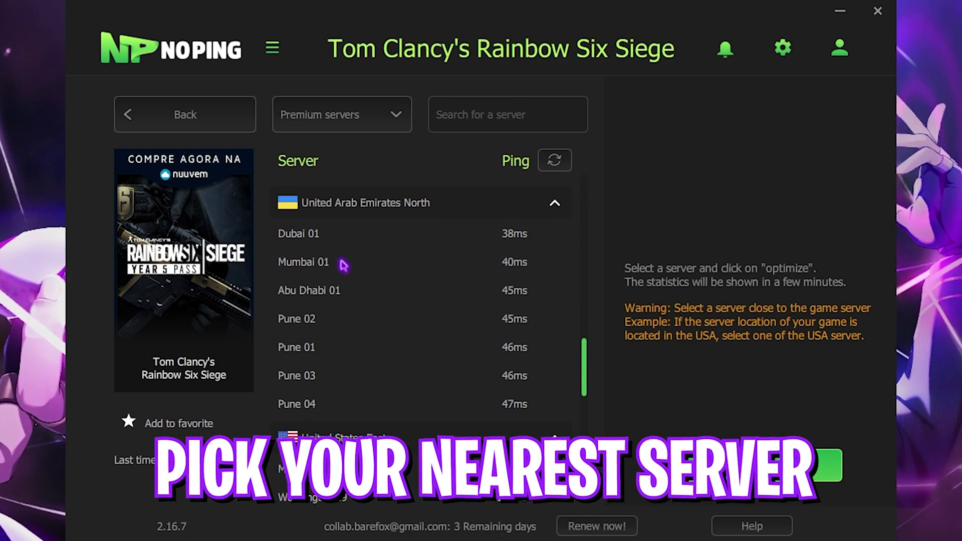
pyautogui.click(348, 261)
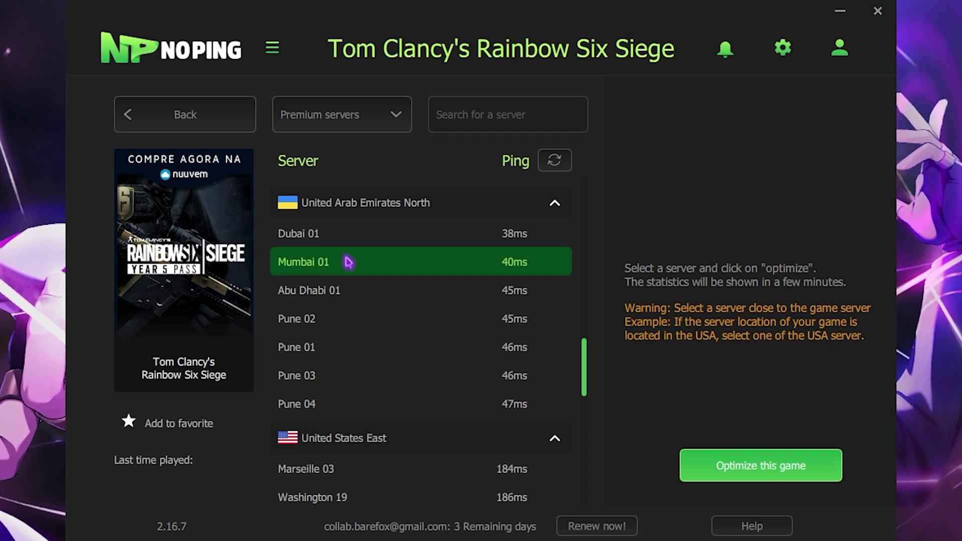
pyautogui.click(496, 243)
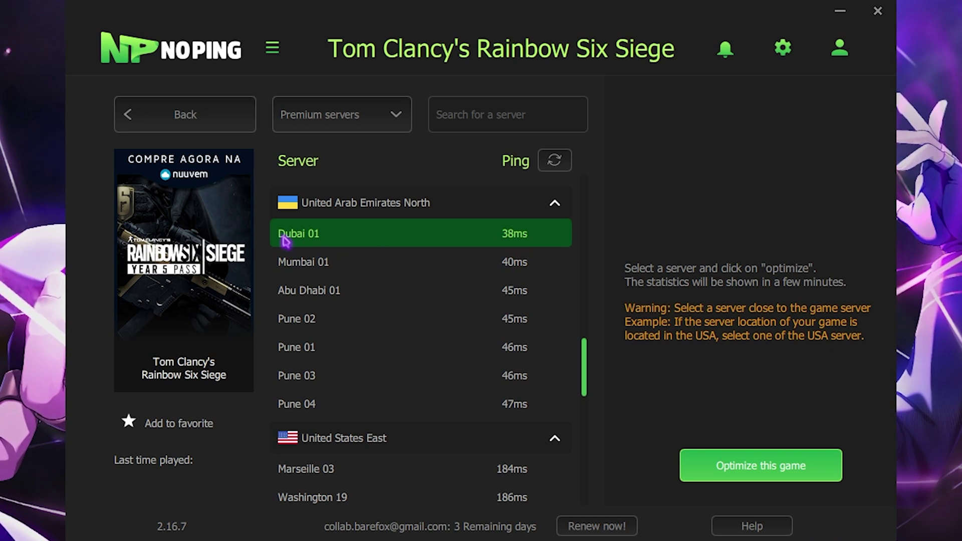
pyautogui.scroll(-2, 449, 256)
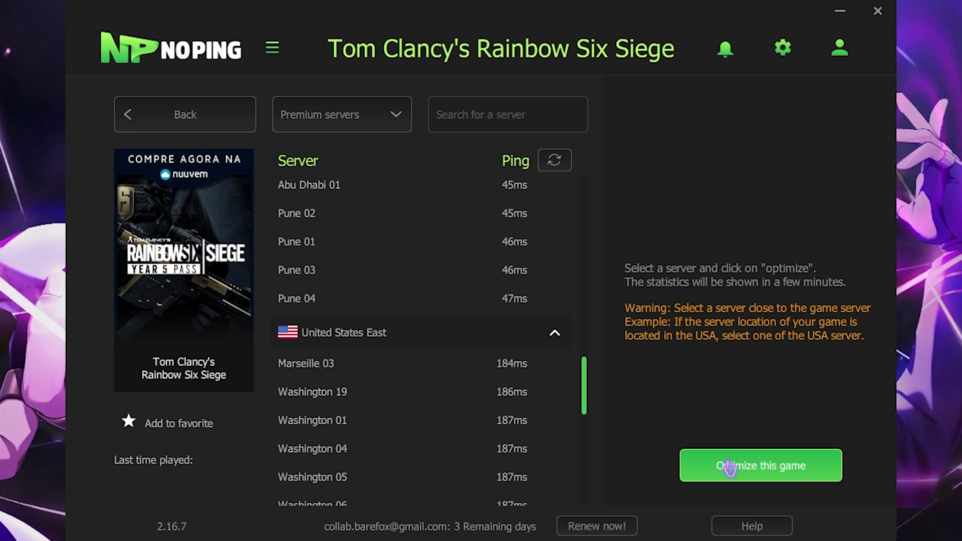
pyautogui.click(771, 471)
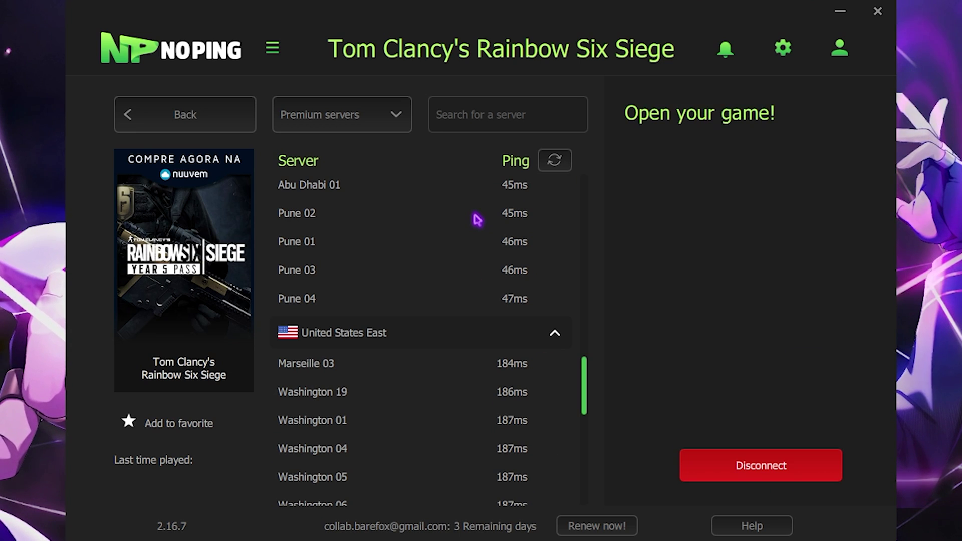
# Return to the games list and enable Turbo Games in NoPing's settings.
pyautogui.click(186, 120)
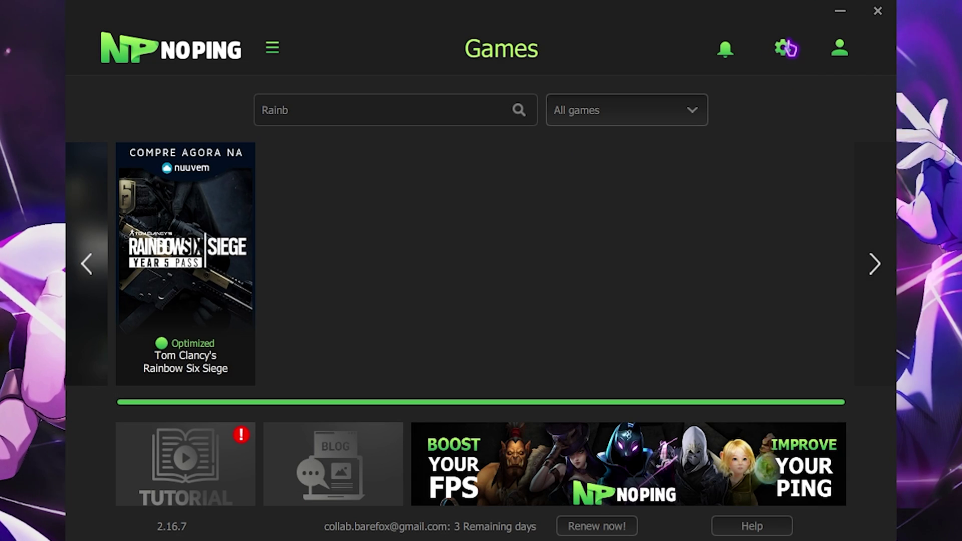
pyautogui.click(783, 50)
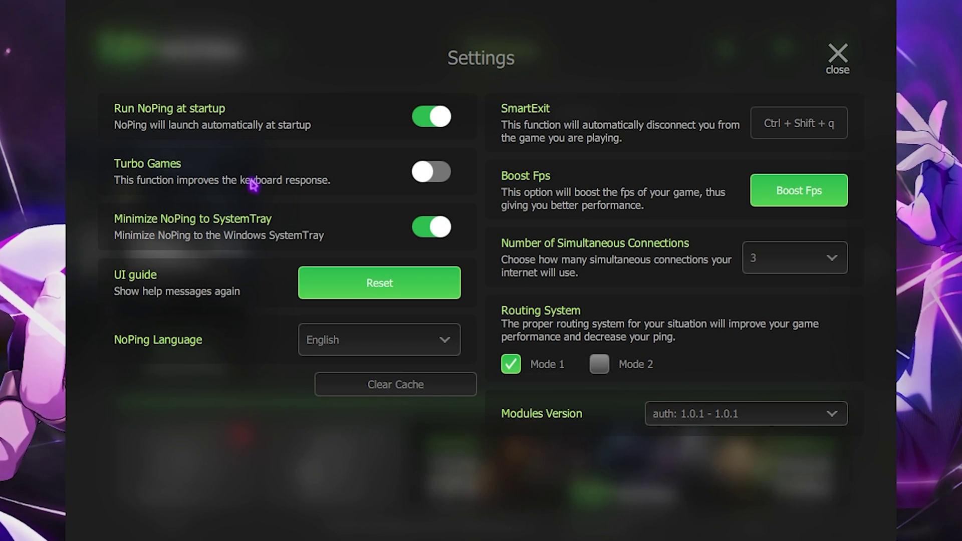
pyautogui.click(433, 173)
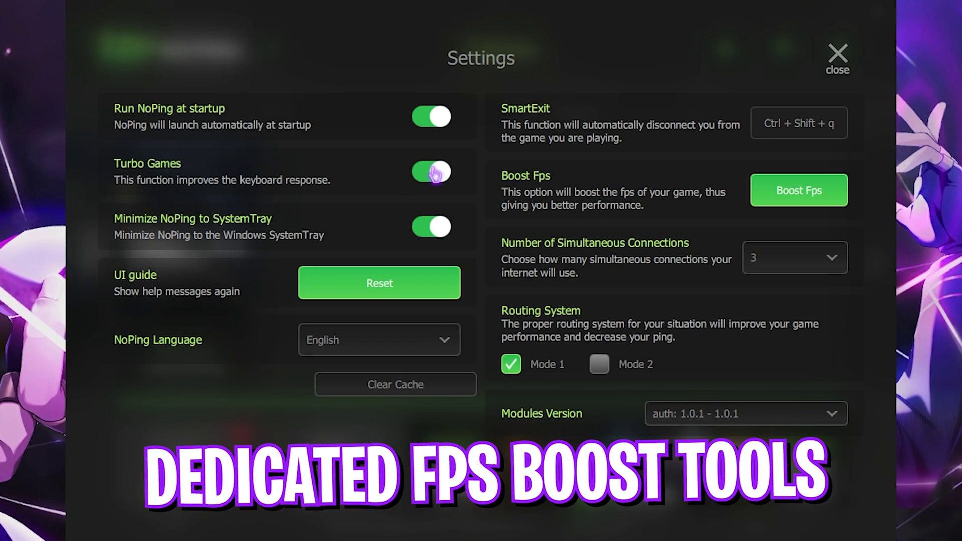
# In NoPing's Boost Fps settings, enable Windows Visual, both Windows Services options, Game Bar, Registry, Search, Update and NTFS, and close the settings.
pyautogui.click(811, 201)
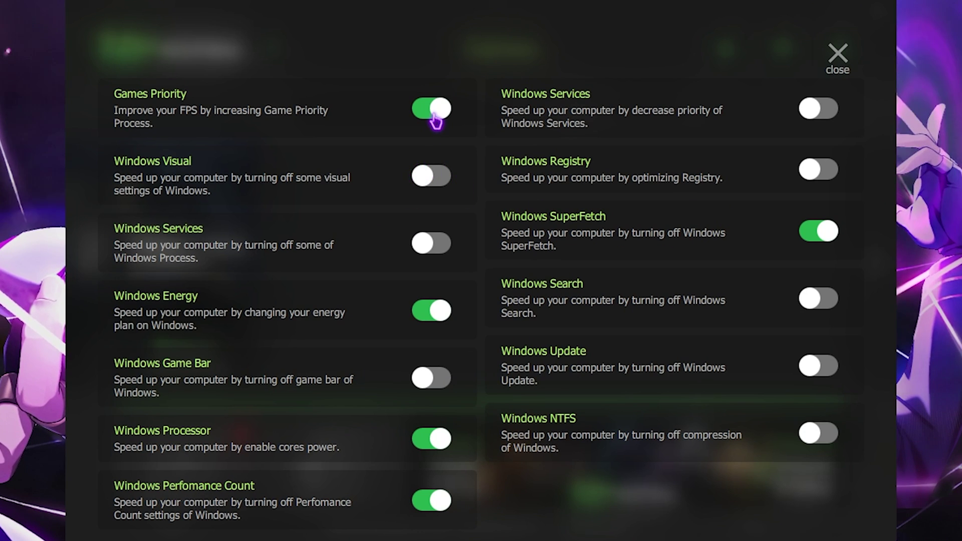
pyautogui.click(430, 250)
pyautogui.click(434, 381)
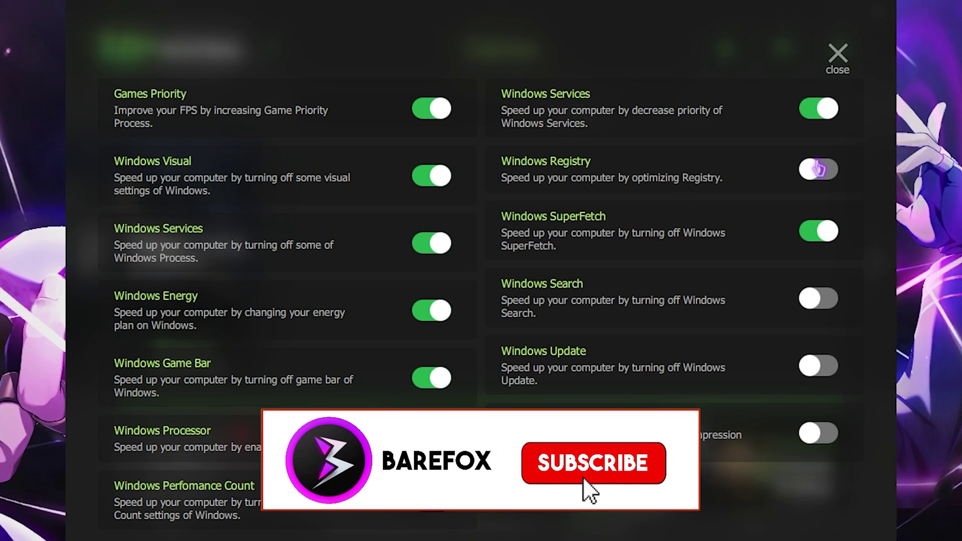
pyautogui.click(818, 298)
pyautogui.click(501, 365)
pyautogui.click(818, 365)
pyautogui.click(818, 432)
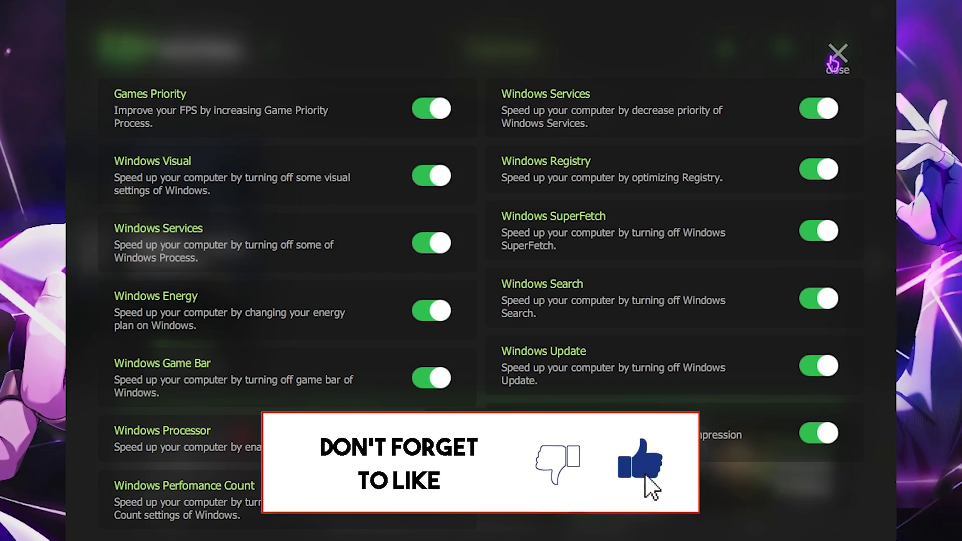
pyautogui.click(834, 61)
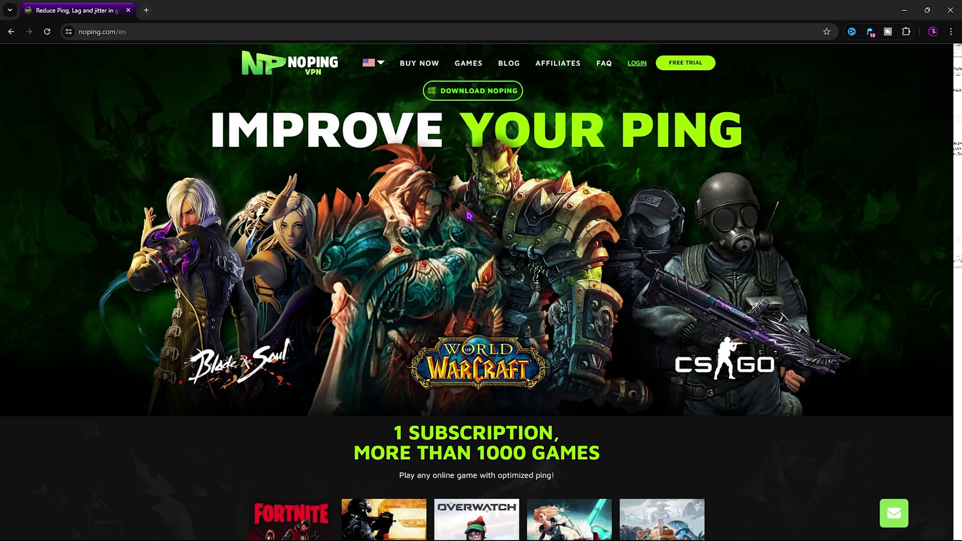
# Look through the NoPing website's home page, including how the service works and the section on who uses it.
pyautogui.scroll(-2, 481, 271)
pyautogui.scroll(-4, 498, 226)
pyautogui.scroll(-4, 498, 226)
pyautogui.scroll(-4, 499, 226)
pyautogui.scroll(3, 499, 226)
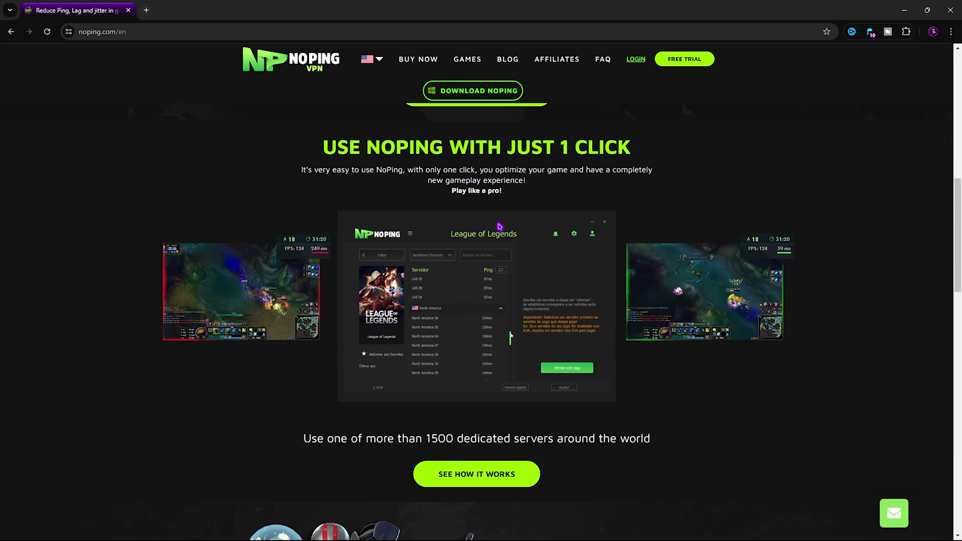
pyautogui.scroll(-10, 499, 226)
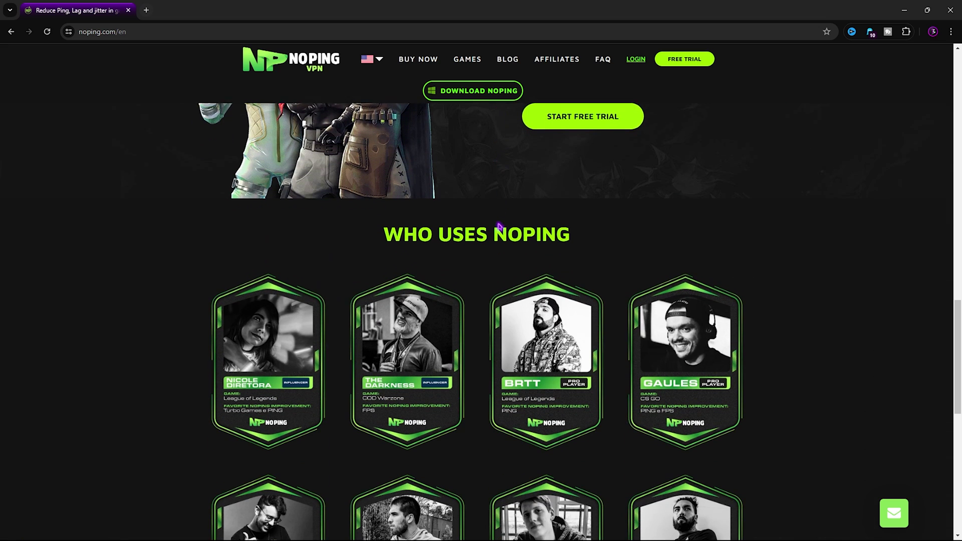
pyautogui.scroll(-1, 499, 226)
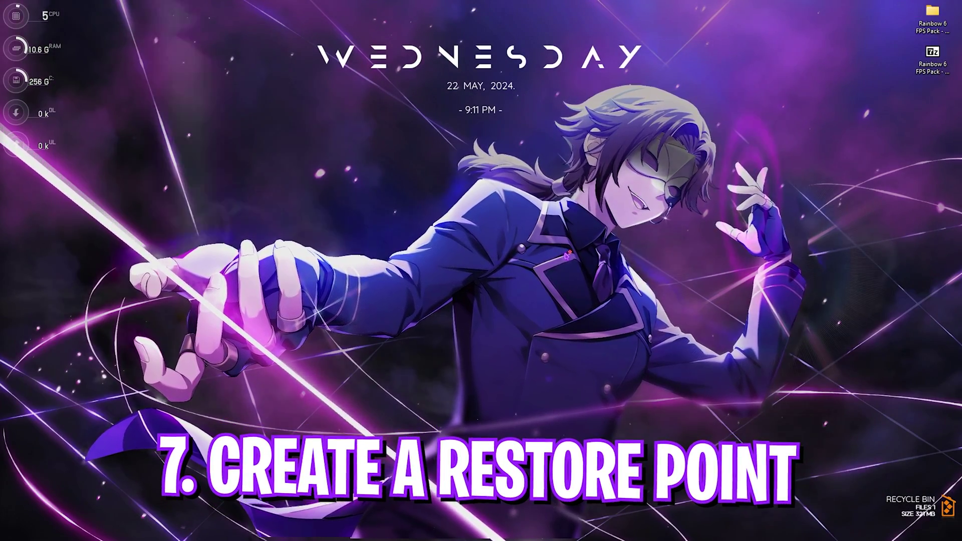
# Create a system restore point described as "R6" with Local Disk (C:) selected, and close System Properties.
pyautogui.press('super')
pyautogui.write('create a restore point')
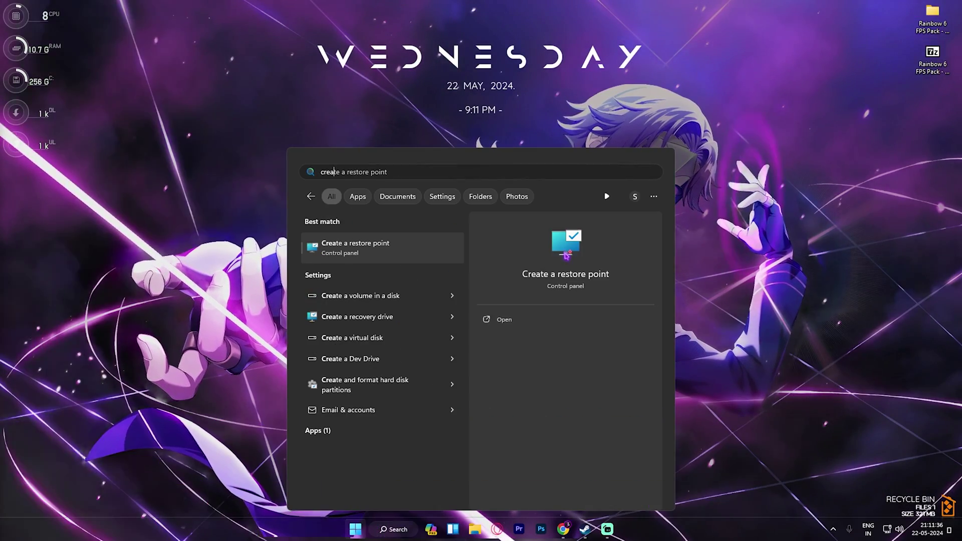
pyautogui.click(566, 253)
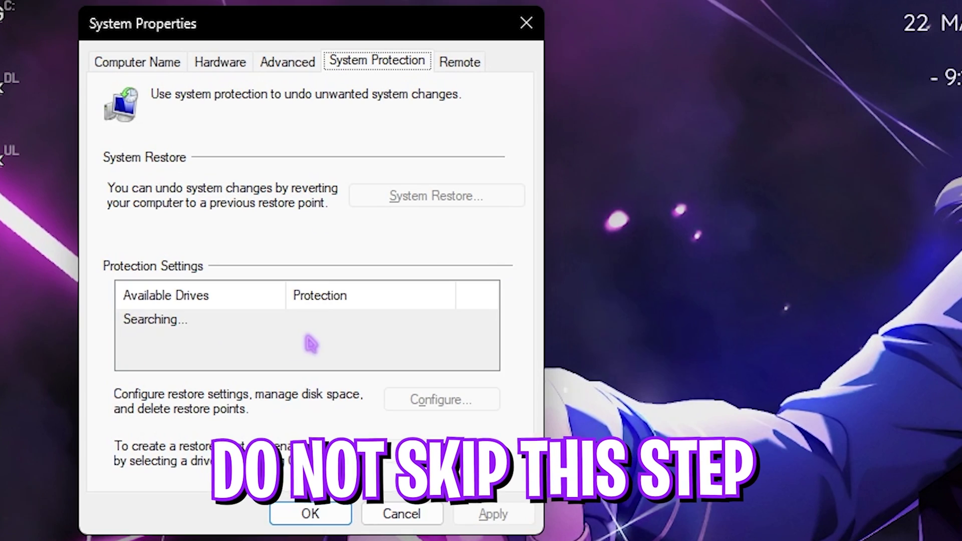
pyautogui.click(200, 357)
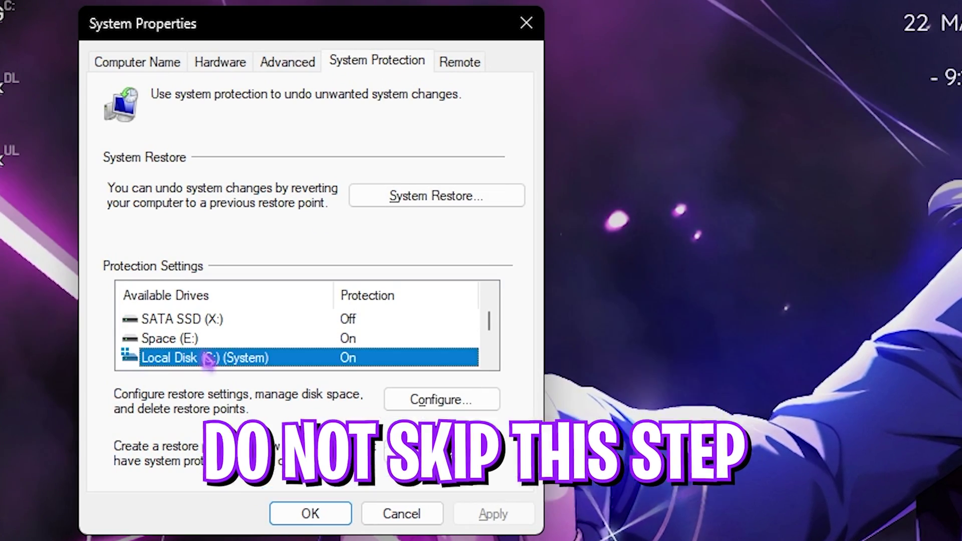
pyautogui.click(440, 453)
pyautogui.write('R6')
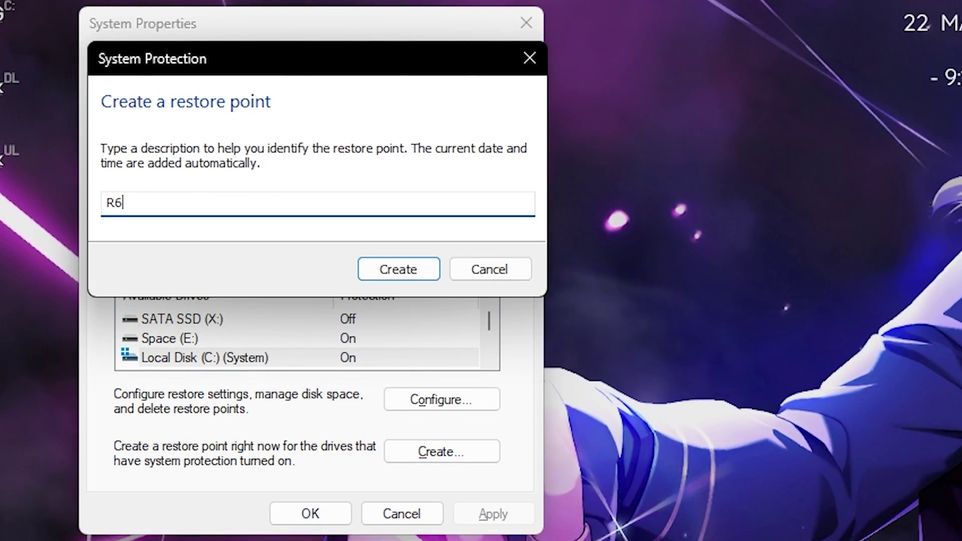
pyautogui.press('Return')
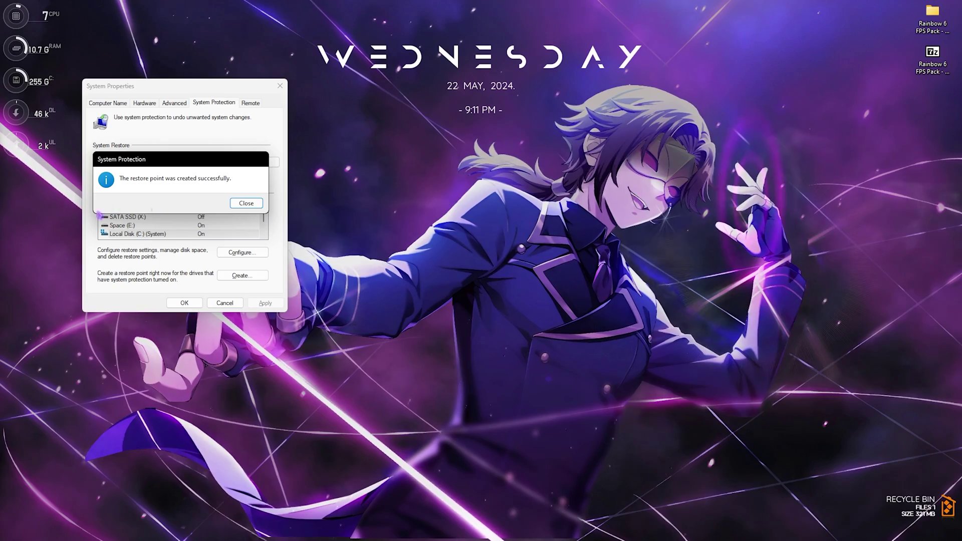
pyautogui.click(246, 203)
pyautogui.click(280, 86)
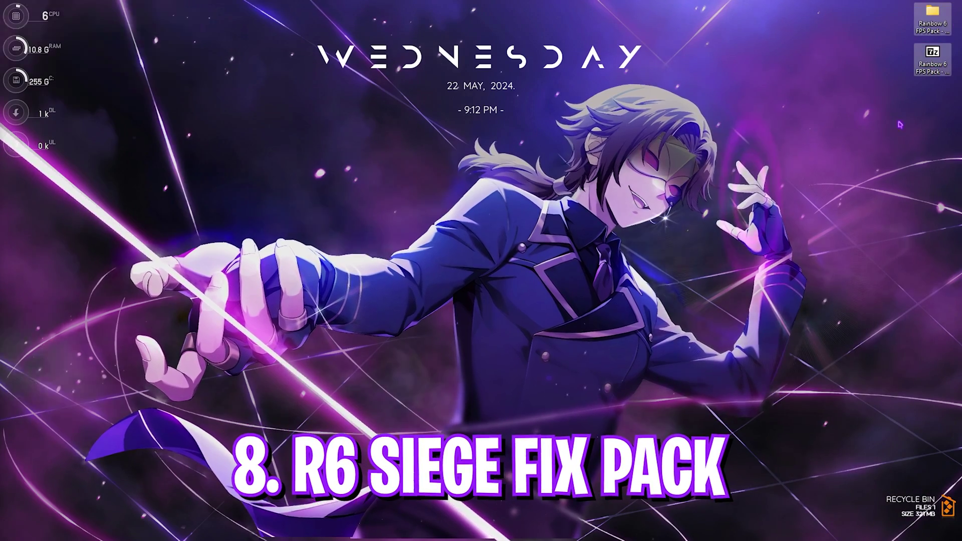
# Open the Rainbow 6 FPS Pack folder on the desktop and examine the AMD and INTEL registry files in 1- CPU Priority.
pyautogui.doubleClick(931, 15)
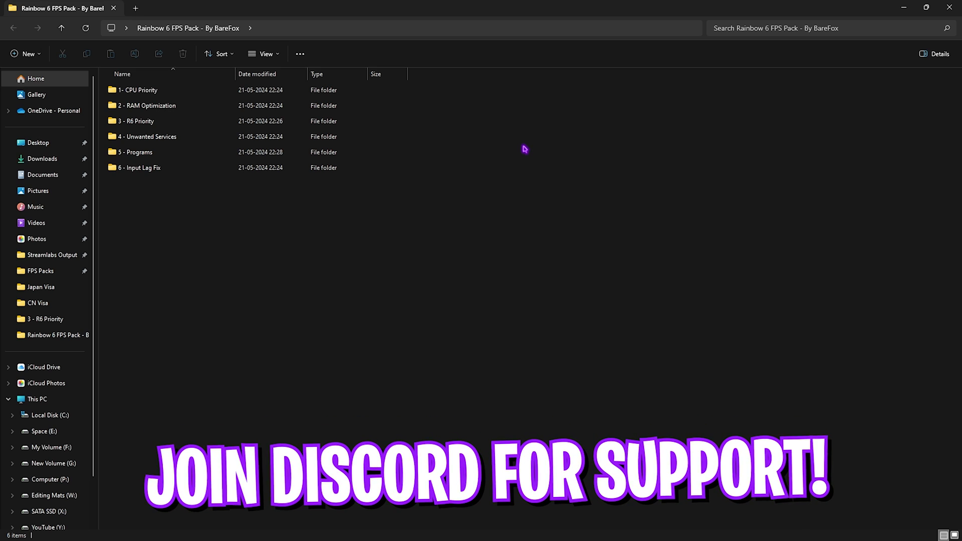
pyautogui.moveTo(146, 221); pyautogui.dragTo(150, 91)
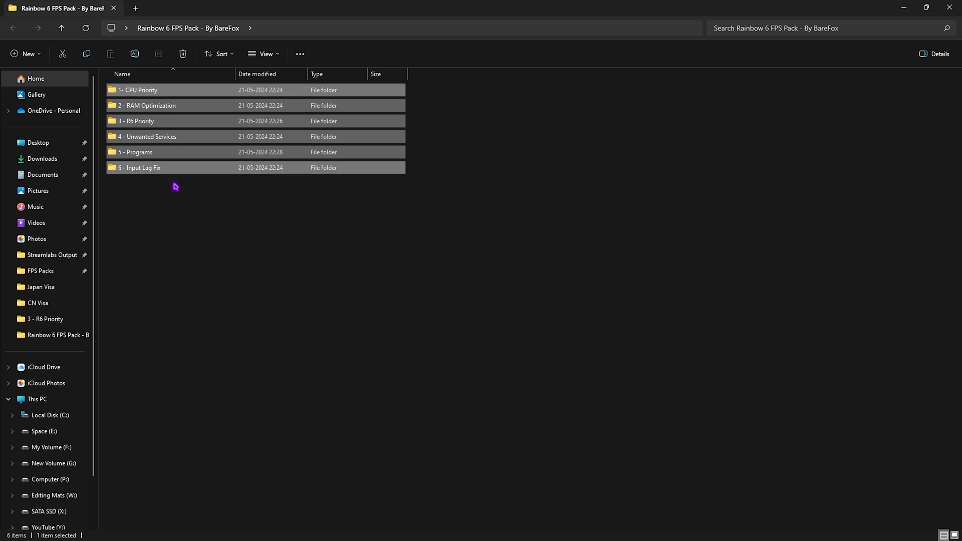
pyautogui.click(174, 184)
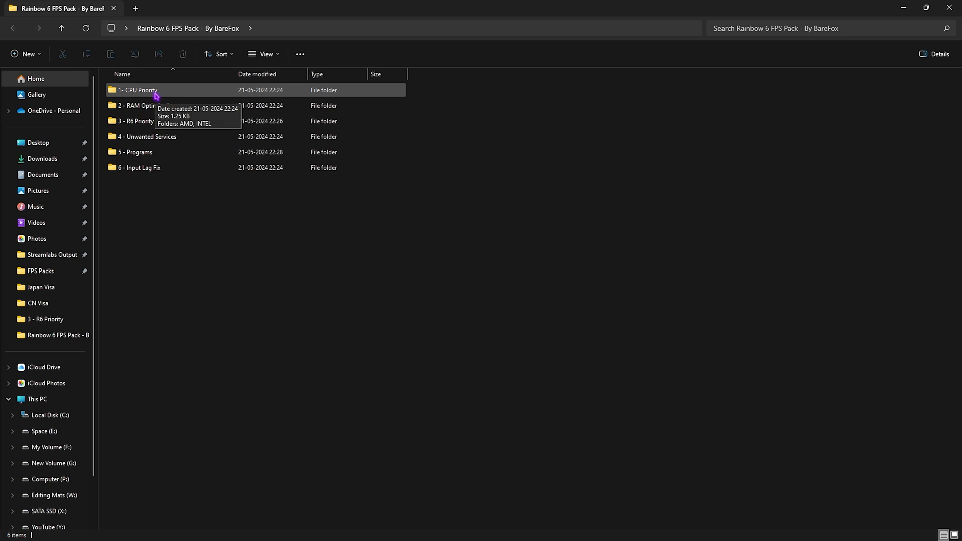
pyautogui.doubleClick(157, 95)
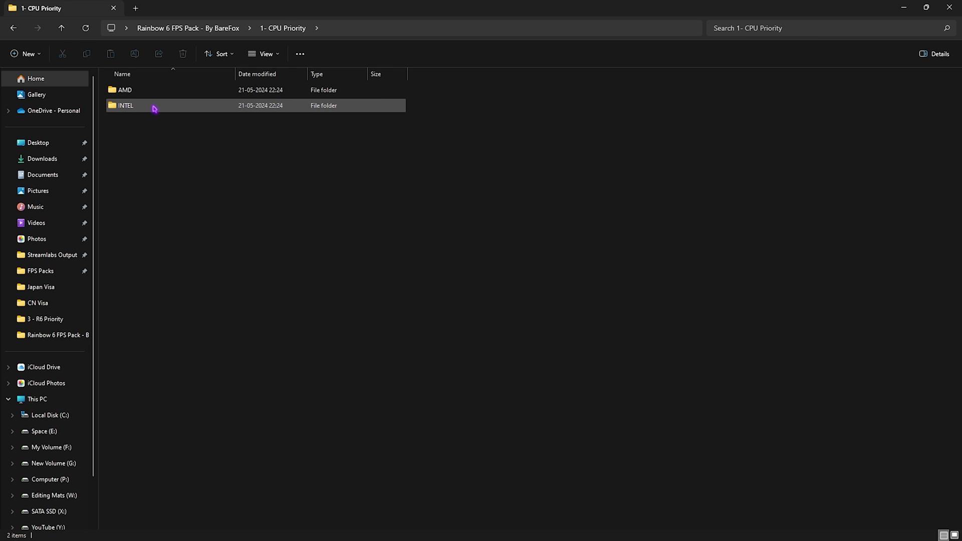
pyautogui.doubleClick(152, 91)
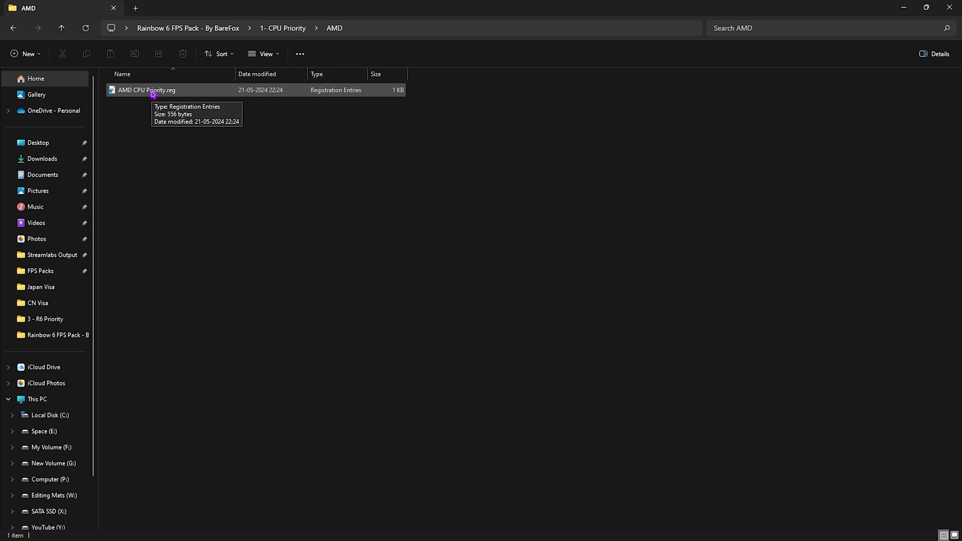
pyautogui.click(283, 28)
pyautogui.doubleClick(133, 105)
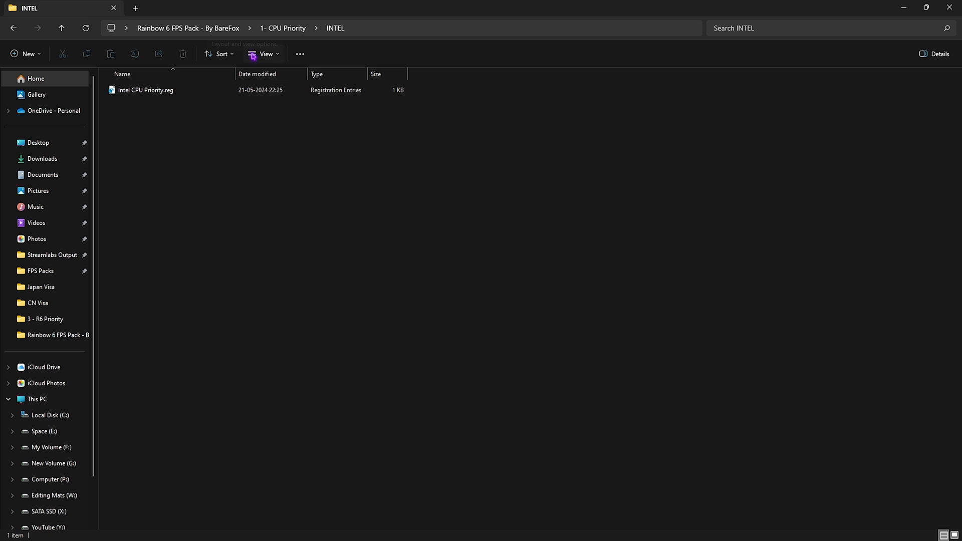
# Examine the registry files in the pack's 2 - RAM Optimization and 3 - R6 Priority folders.
pyautogui.click(284, 28)
pyautogui.click(214, 28)
pyautogui.doubleClick(160, 105)
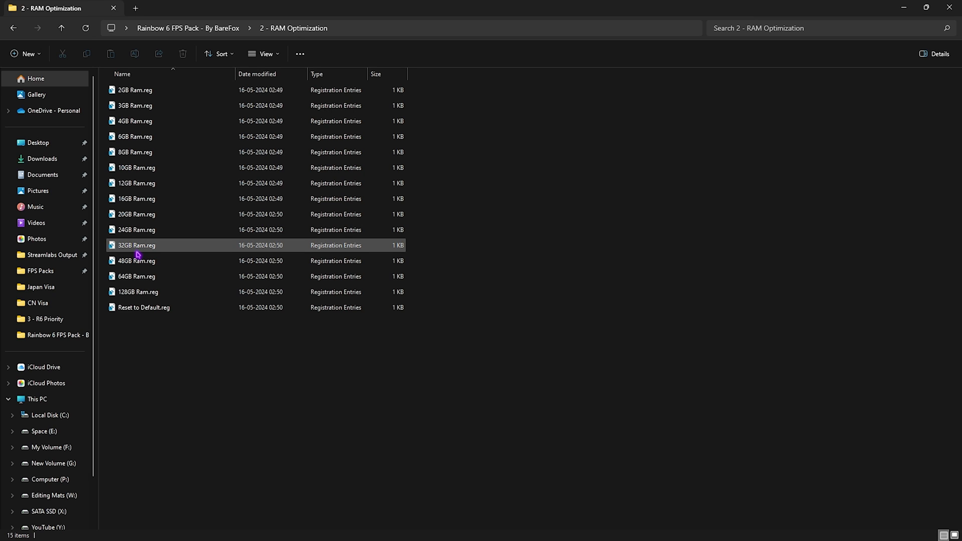
pyautogui.moveTo(427, 240); pyautogui.dragTo(397, 95)
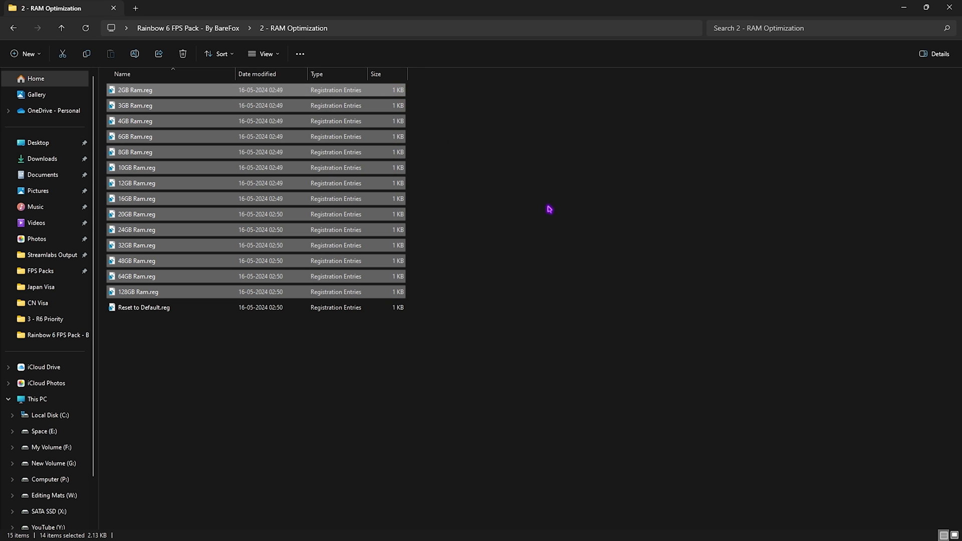
pyautogui.click(549, 210)
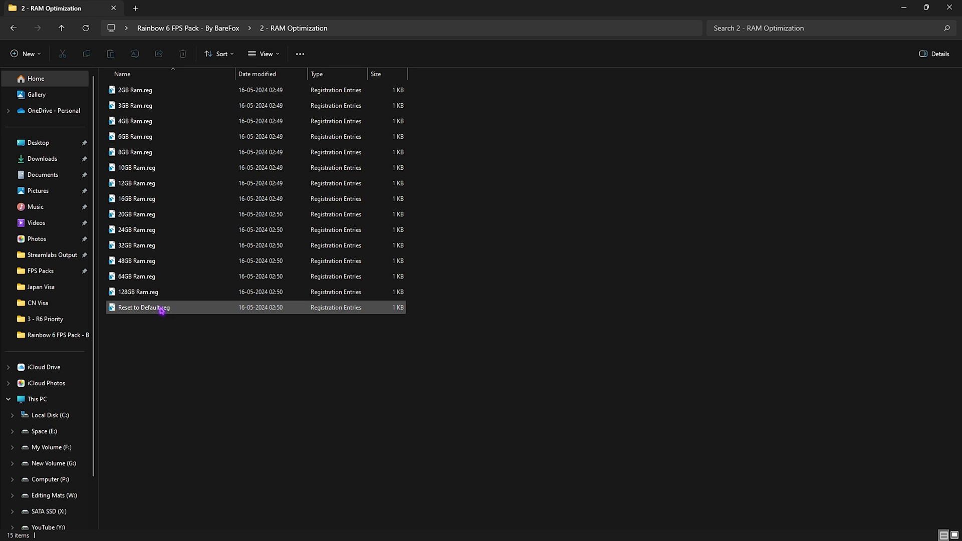
pyautogui.click(236, 29)
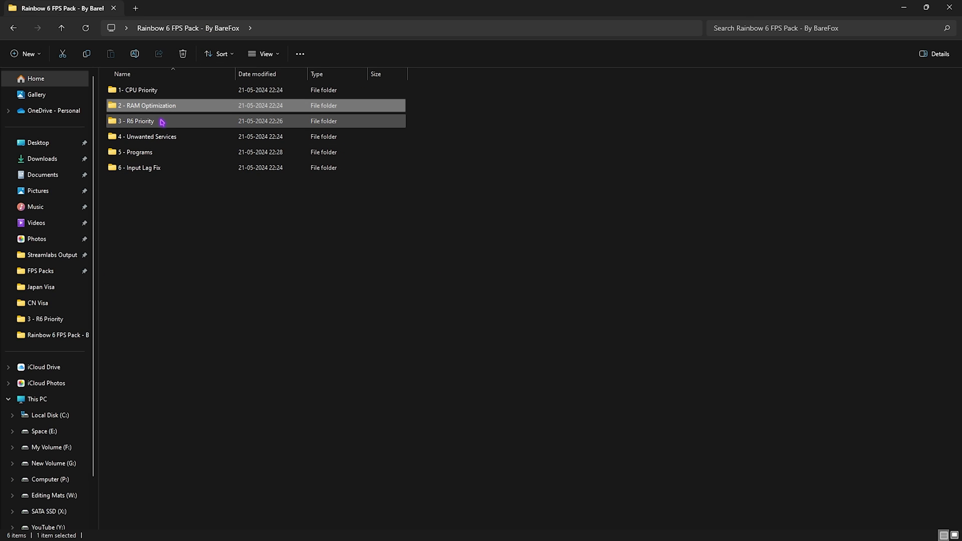
pyautogui.doubleClick(162, 122)
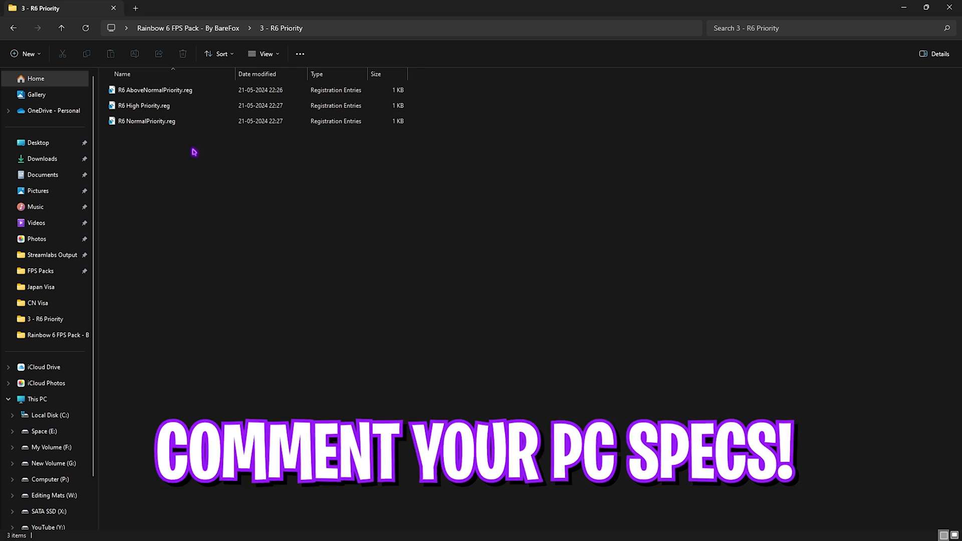
# Examine the registry files in the 4 - Unwanted Services folder and its Revert Registries subfolder.
pyautogui.click(182, 28)
pyautogui.doubleClick(152, 139)
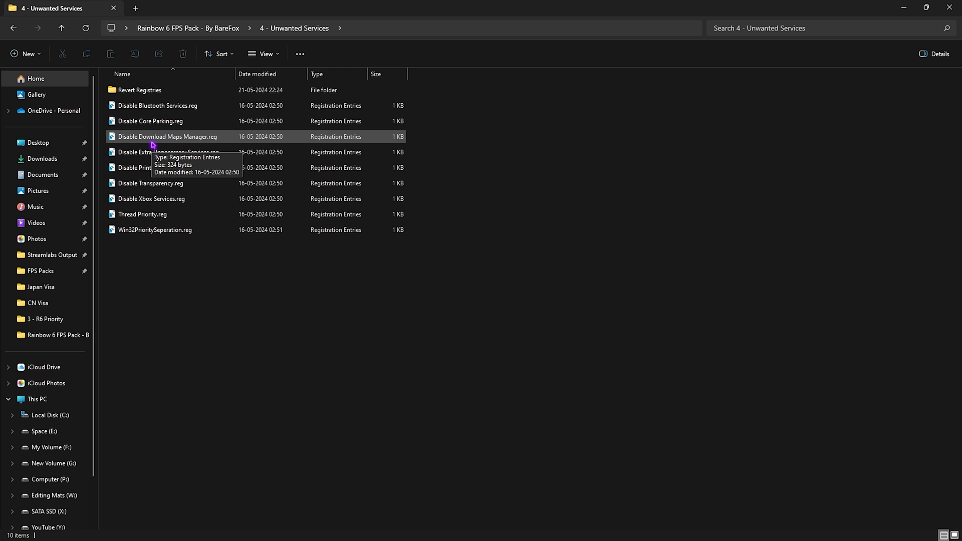
pyautogui.moveTo(146, 310); pyautogui.dragTo(172, 106)
pyautogui.click(172, 301)
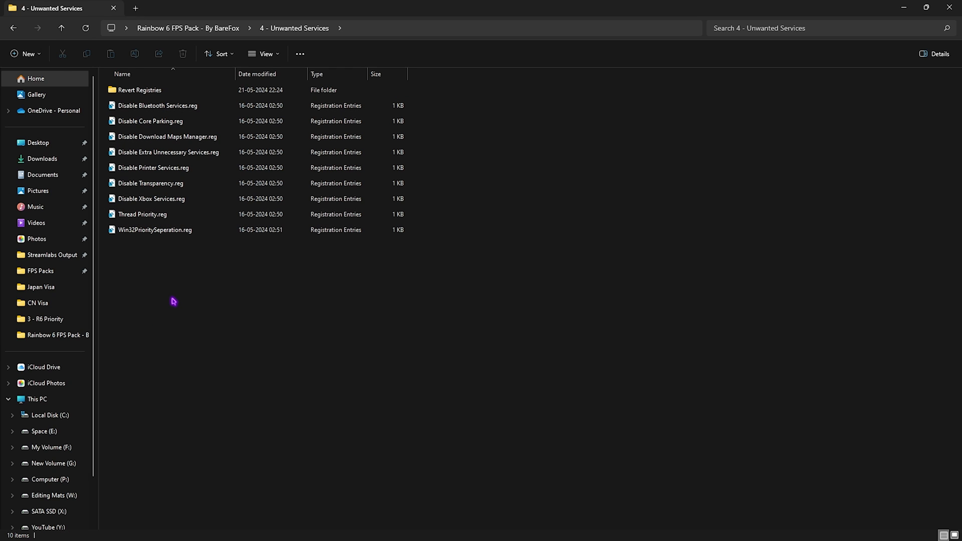
pyautogui.moveTo(173, 301); pyautogui.dragTo(185, 103)
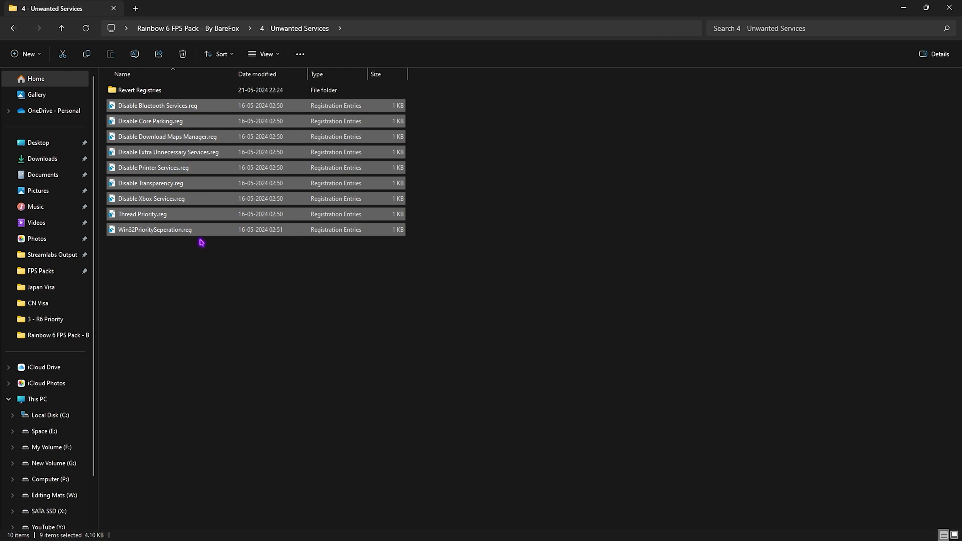
pyautogui.click(207, 322)
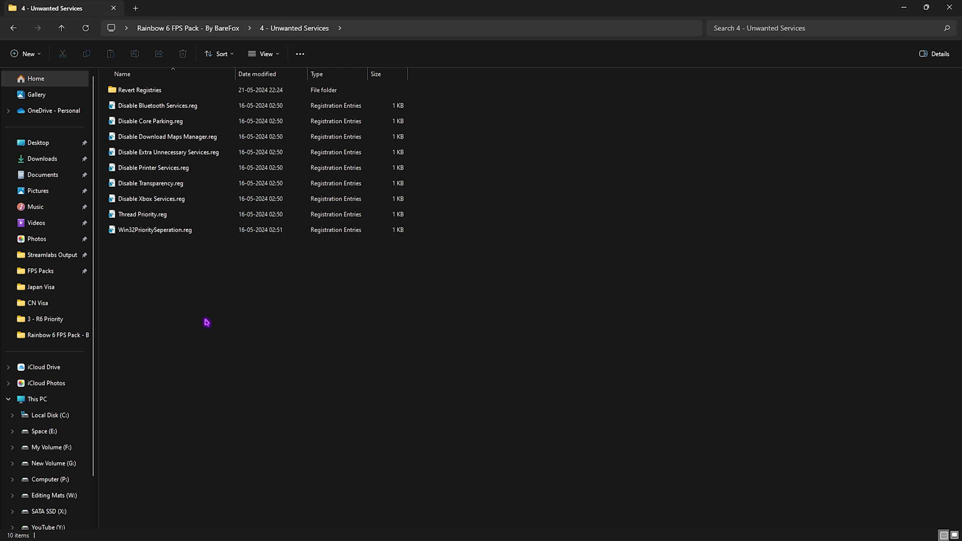
pyautogui.doubleClick(157, 91)
pyautogui.moveTo(166, 81); pyautogui.dragTo(166, 79)
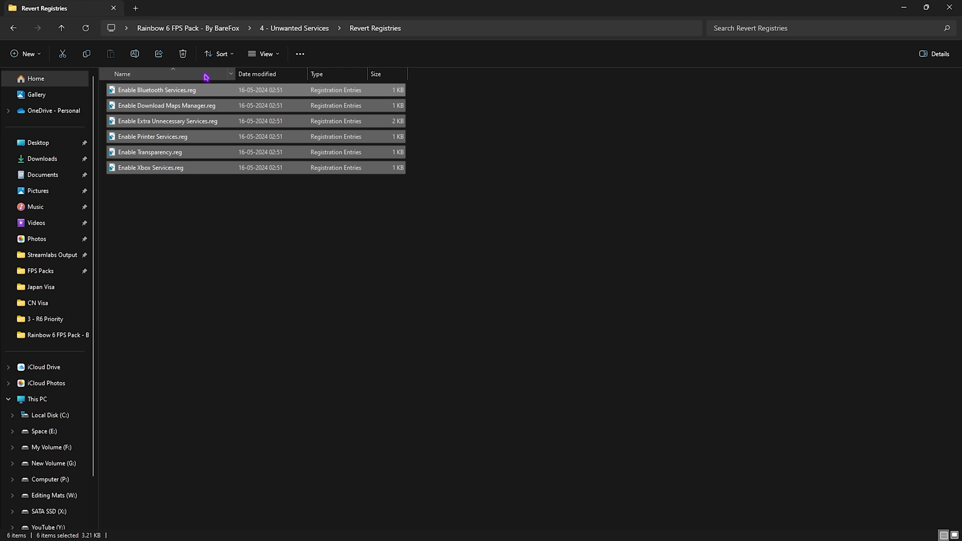
# Open the pack's 5 - Programs folder and run MSI Mode Utility 3.0.exe as administrator.
pyautogui.click(167, 28)
pyautogui.doubleClick(160, 153)
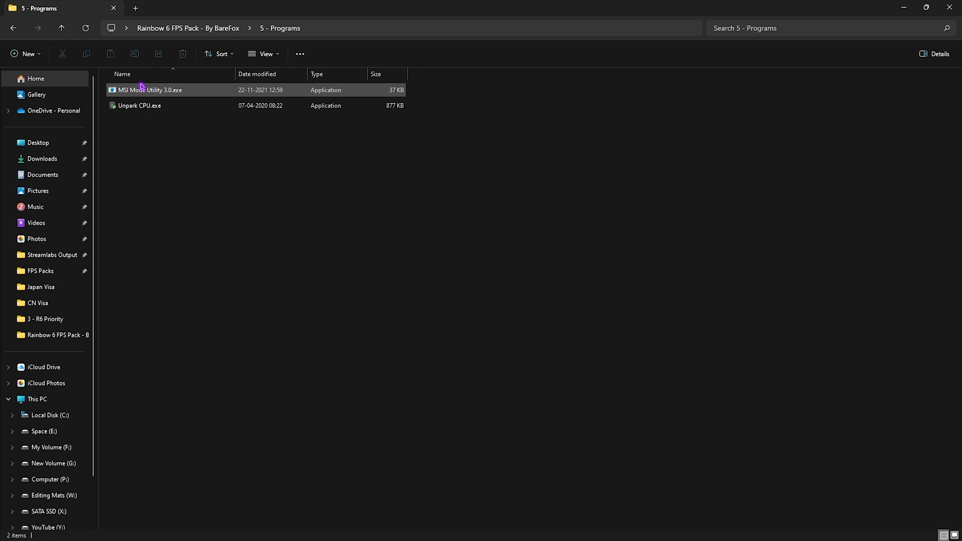
pyautogui.click(159, 95)
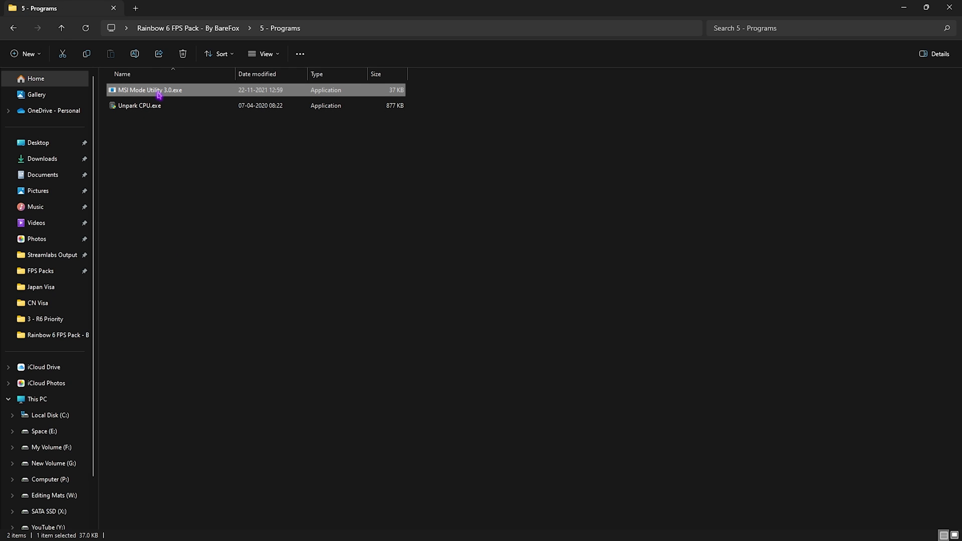
pyautogui.rightClick(159, 94)
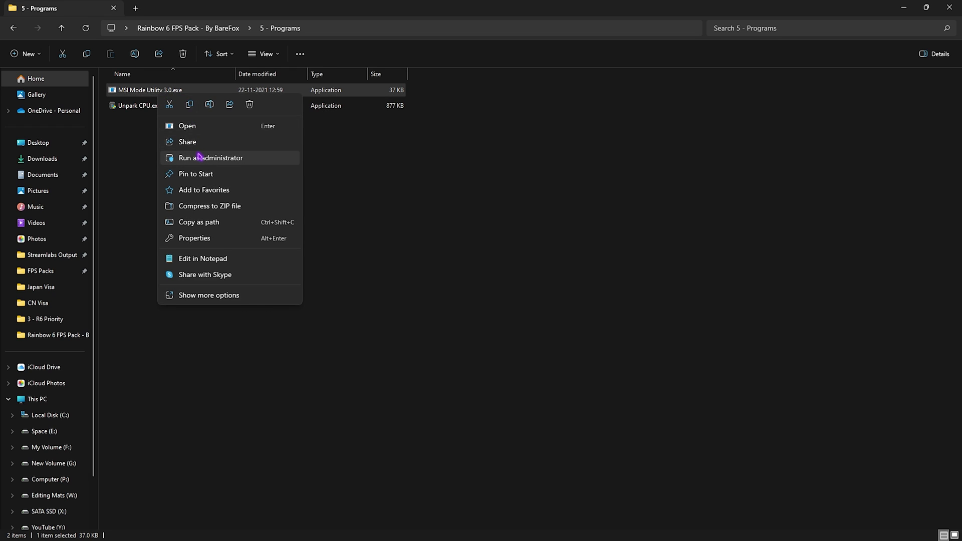
pyautogui.click(199, 157)
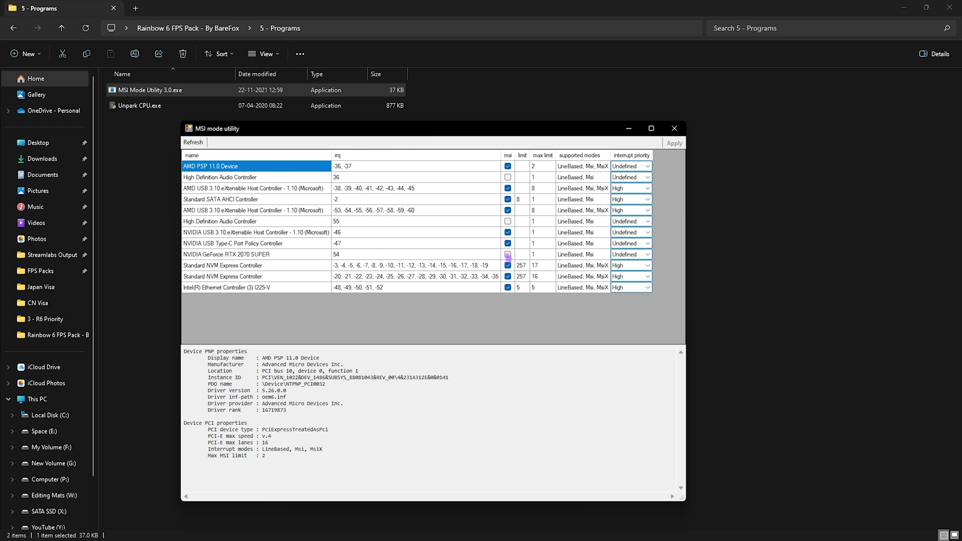
# Enable MSI mode for the NVIDIA GeForce RTX 2070 SUPER and set its interrupt priority to High.
pyautogui.click(508, 255)
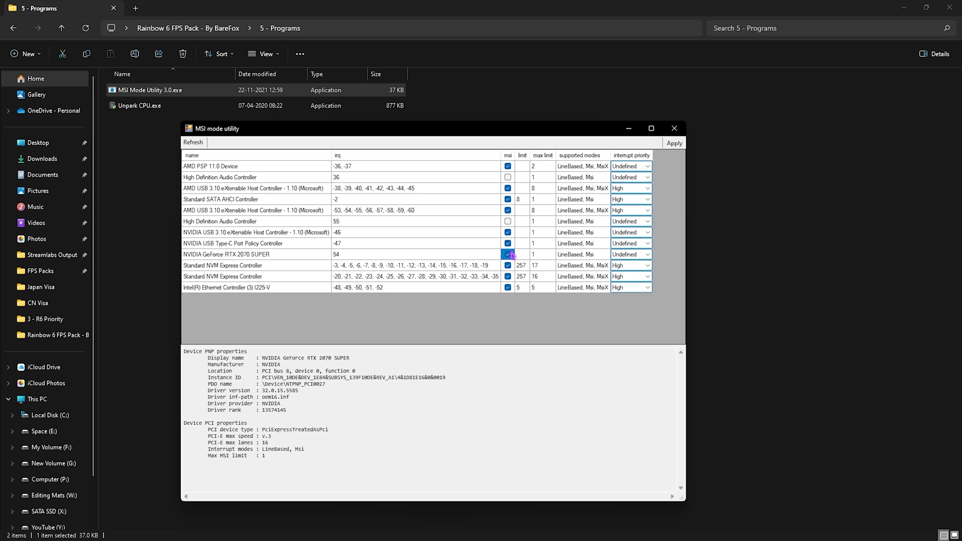
pyautogui.click(647, 254)
pyautogui.click(621, 283)
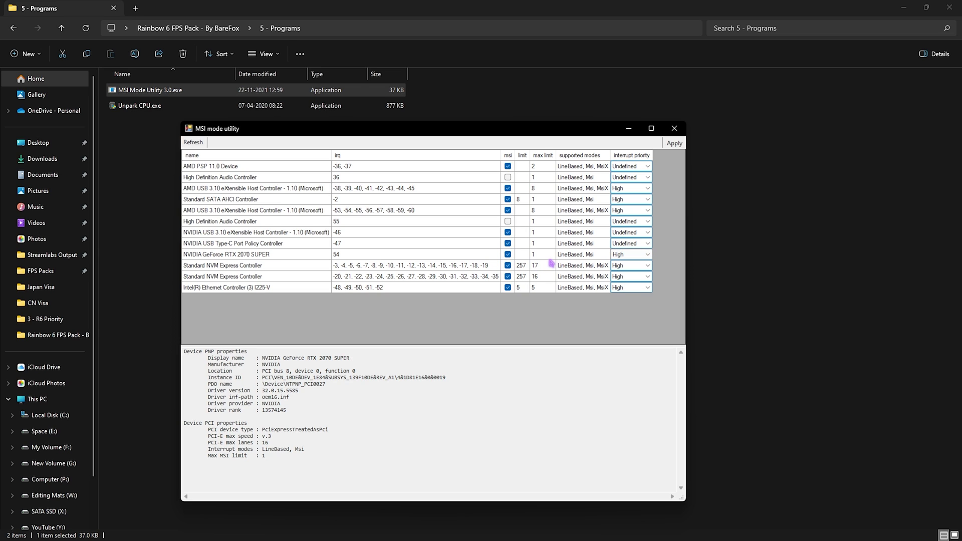
# Apply the changed interrupt settings and close the MSI mode utility.
pyautogui.click(677, 146)
pyautogui.click(674, 128)
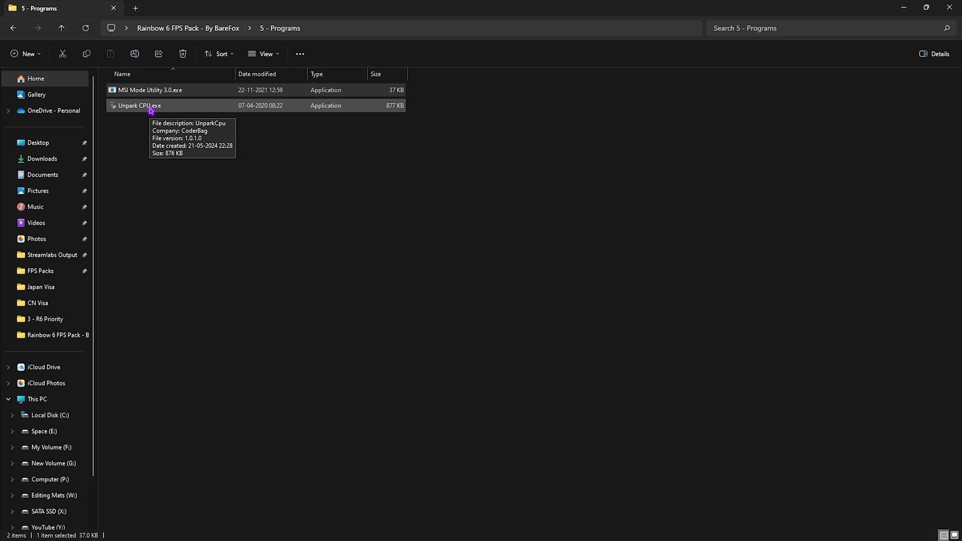
# Run Unpark CPU.exe, apply a core parking index of 100% (unparked) to the active Ultimate Performance plan, and close it.
pyautogui.doubleClick(139, 106)
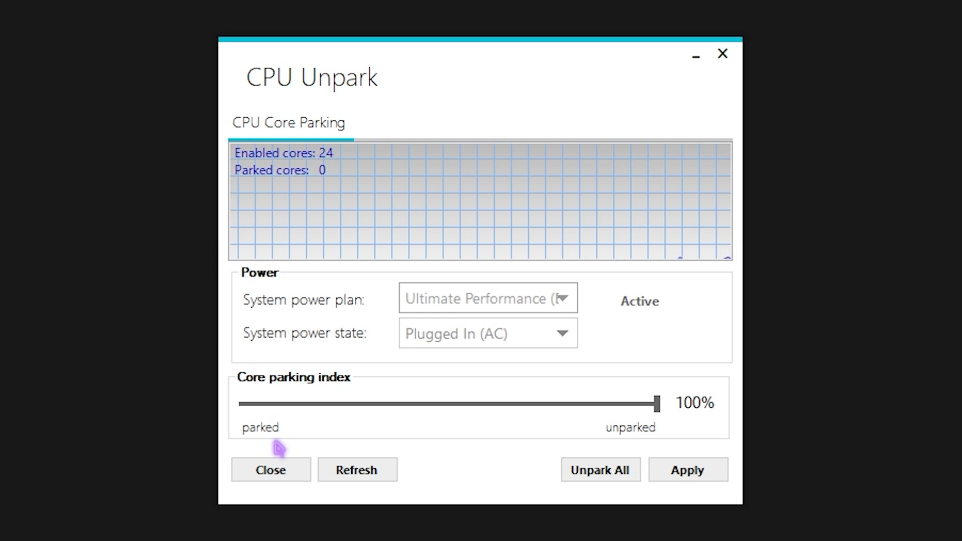
pyautogui.moveTo(656, 405); pyautogui.dragTo(712, 423)
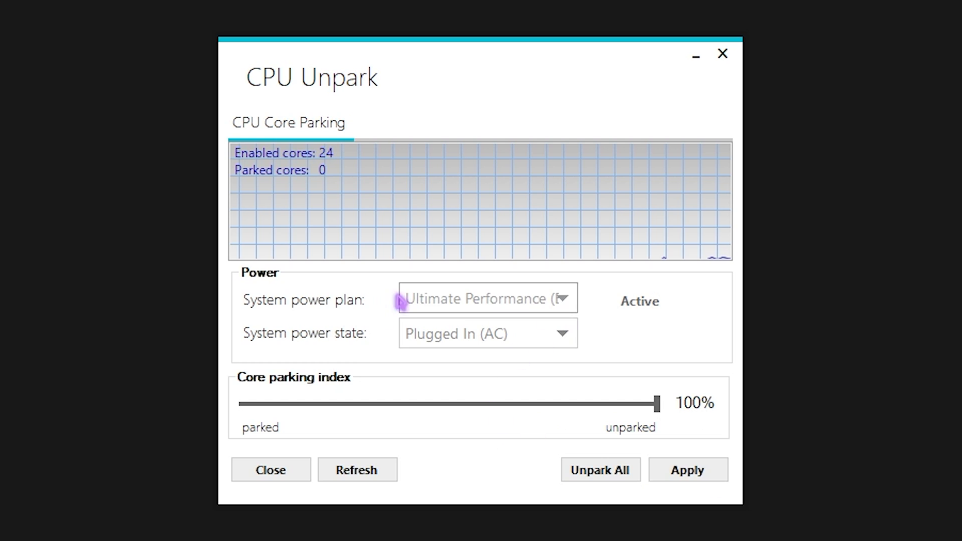
pyautogui.click(569, 300)
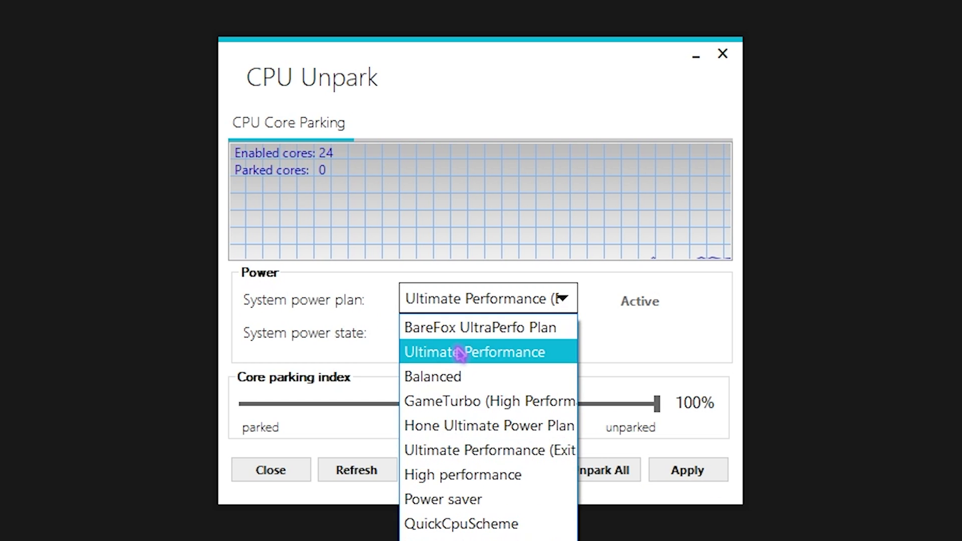
pyautogui.click(365, 304)
pyautogui.click(671, 489)
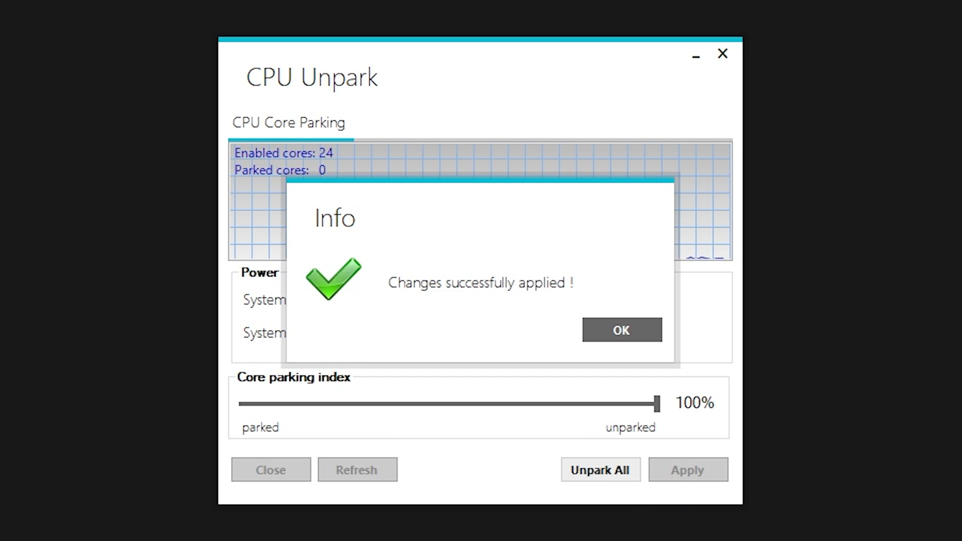
pyautogui.click(634, 338)
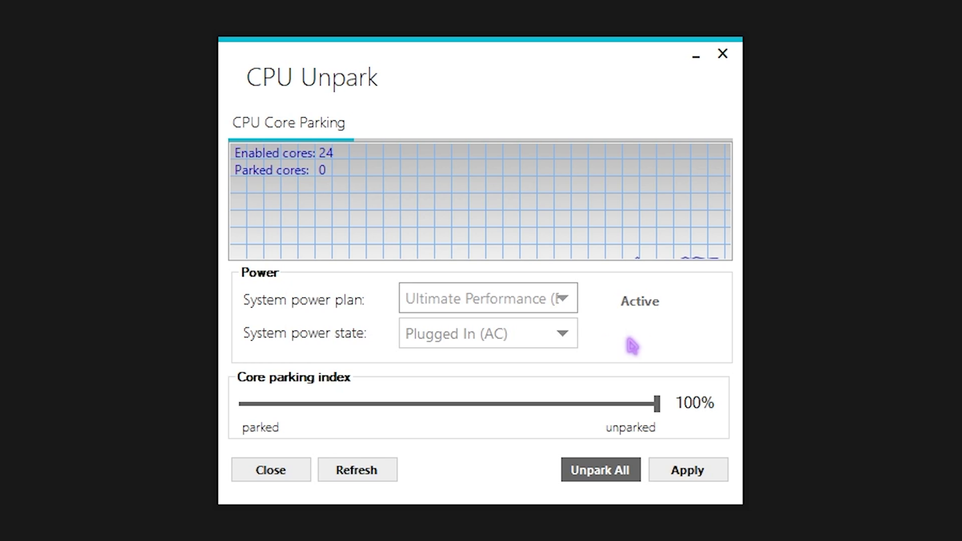
pyautogui.click(723, 54)
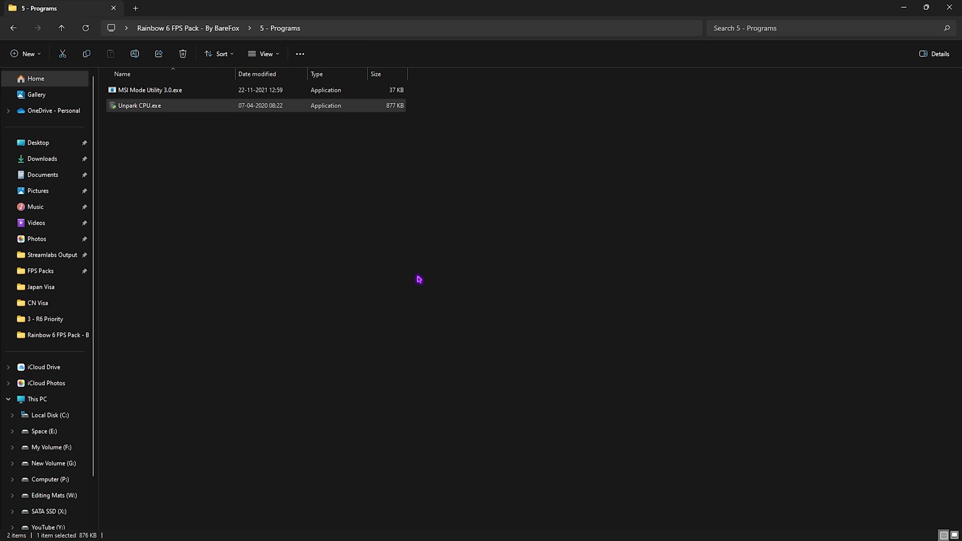
# Examine the Keyboard Latency Fix and Mouse Latency Registries folders in the pack's 6 - Input Lag Fix folder.
pyautogui.click(203, 29)
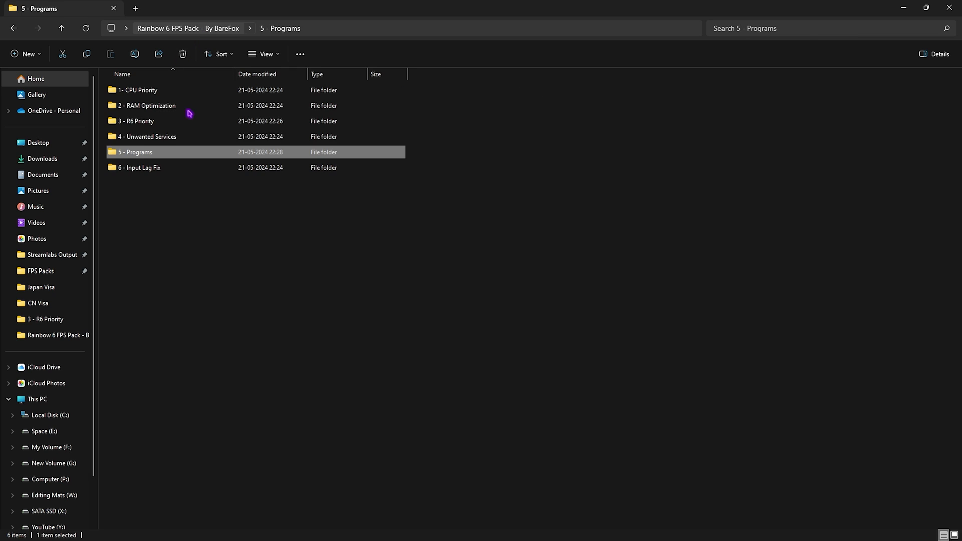
pyautogui.doubleClick(143, 172)
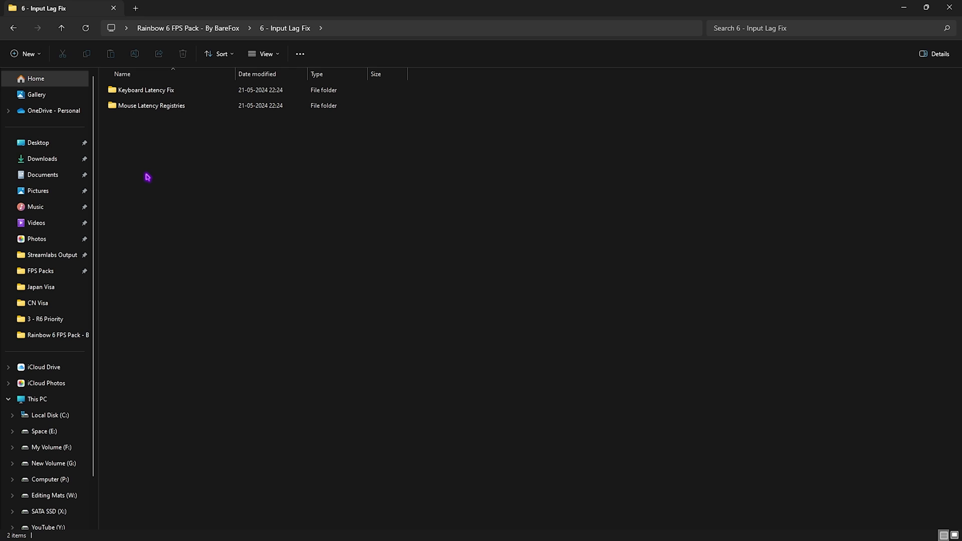
pyautogui.moveTo(199, 146); pyautogui.dragTo(153, 90)
pyautogui.click(172, 90)
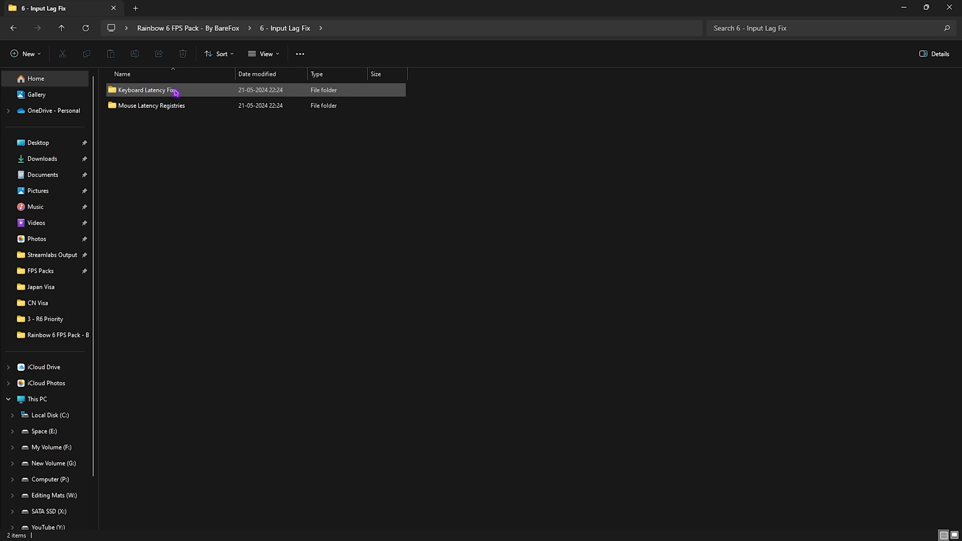
pyautogui.doubleClick(172, 90)
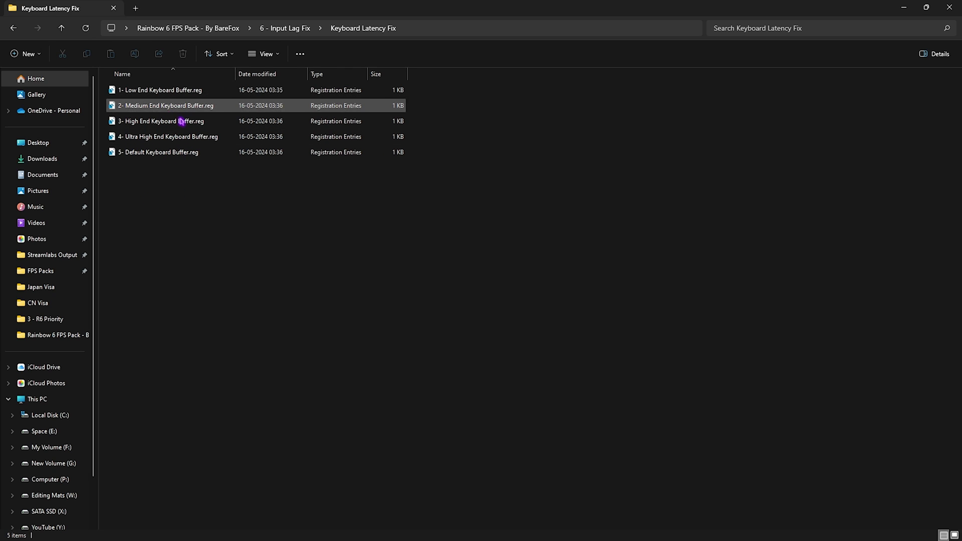
pyautogui.click(284, 28)
pyautogui.doubleClick(183, 106)
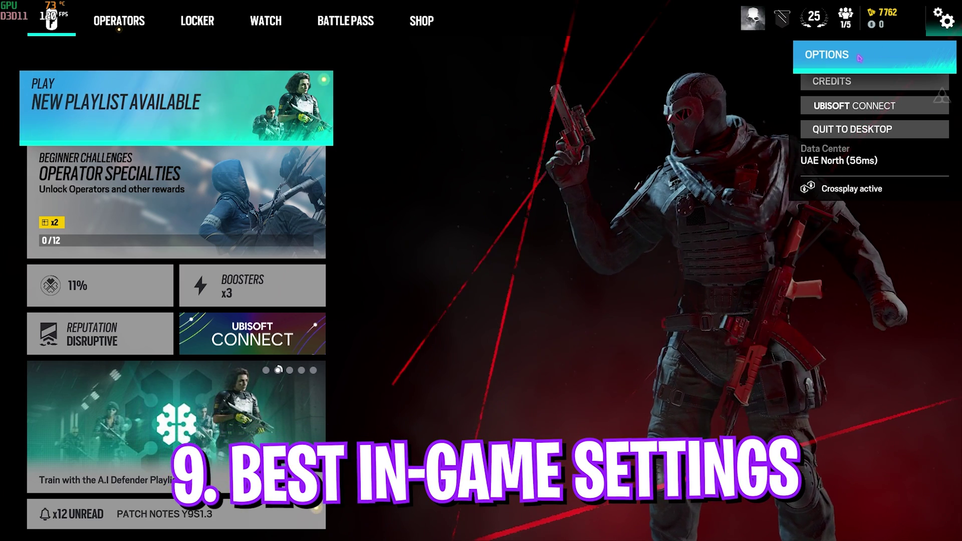
# Open the options in Rainbow Six Siege and examine the full list of display settings.
pyautogui.click(860, 58)
pyautogui.click(287, 90)
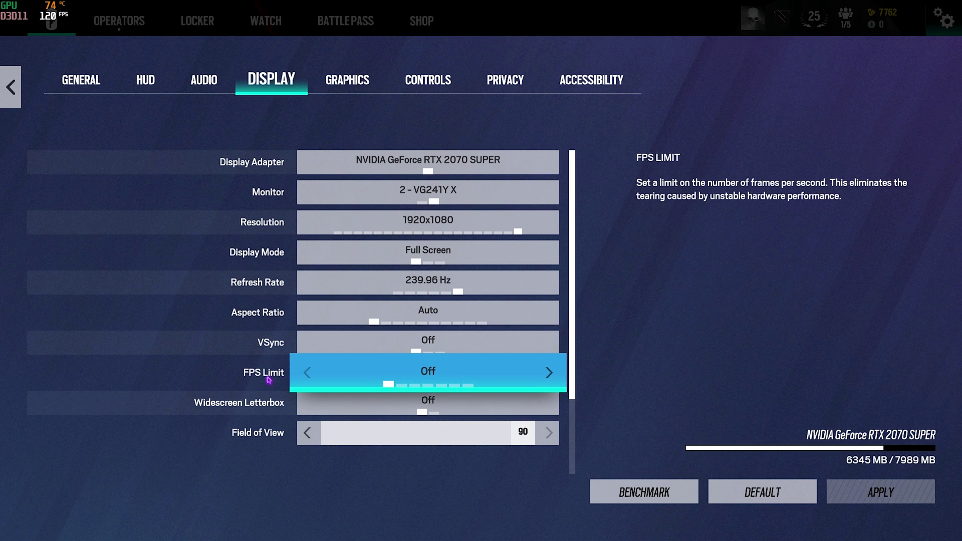
pyautogui.scroll(-2, 325, 384)
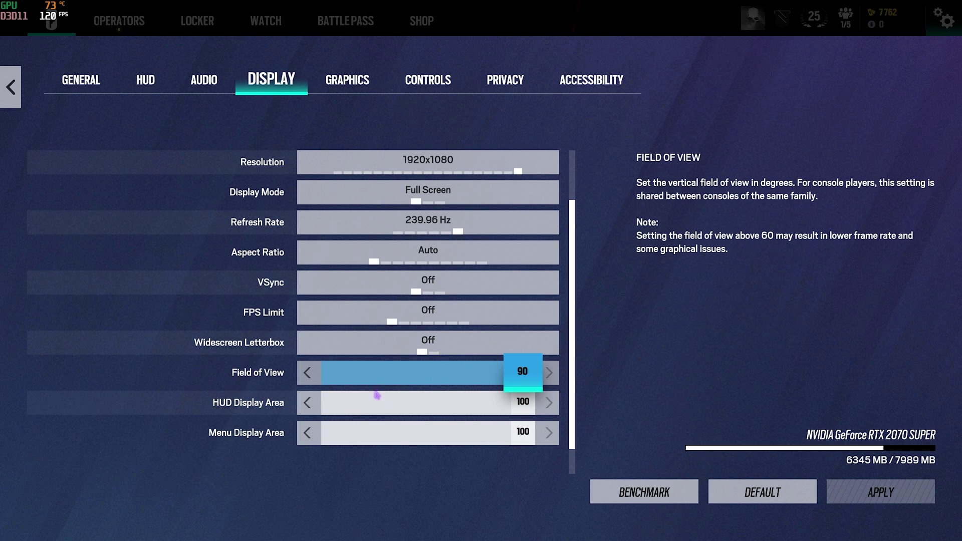
pyautogui.scroll(-1, 301, 350)
pyautogui.scroll(3, 300, 251)
# In the graphics settings, set Texture Quality to High and Texture Filtering to Anisotropic 2X.
pyautogui.click(348, 80)
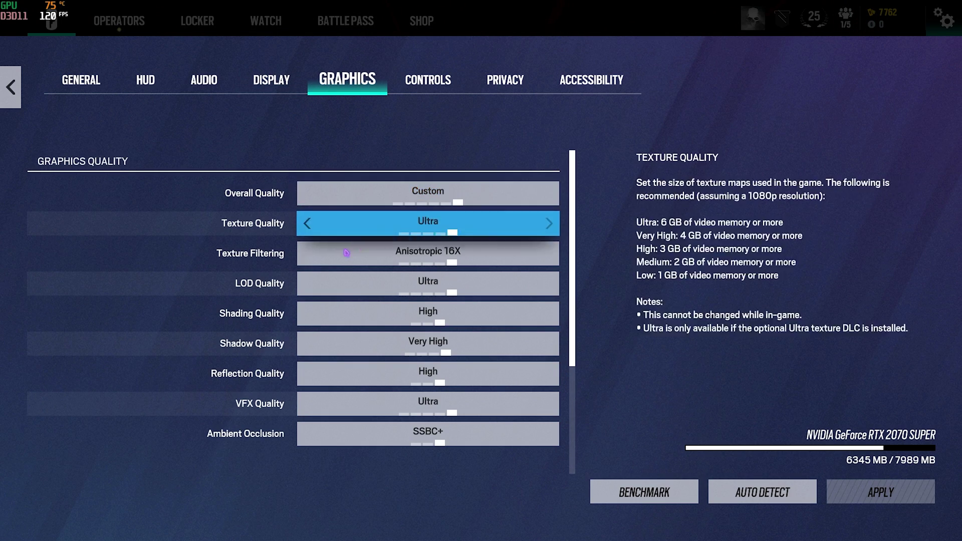
pyautogui.click(307, 223)
pyautogui.click(308, 224)
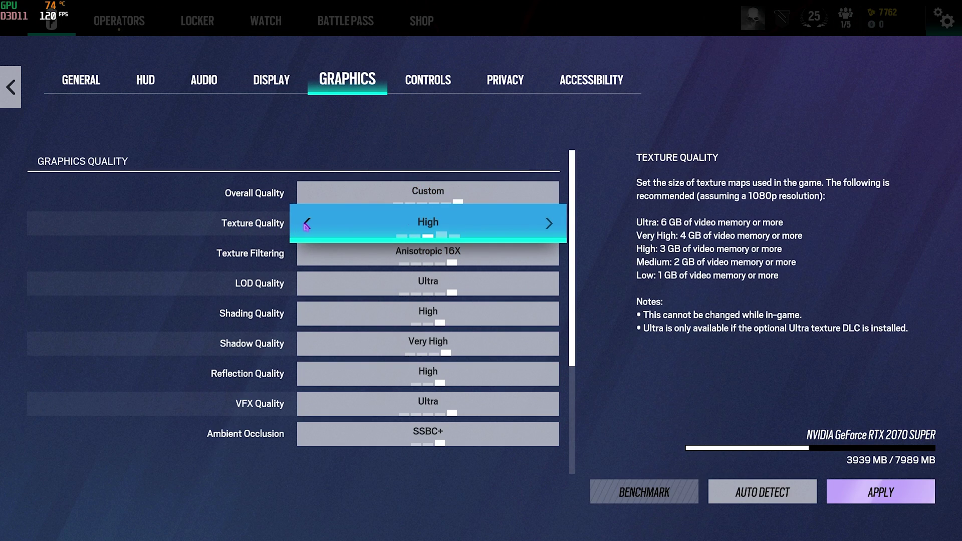
pyautogui.click(308, 254)
pyautogui.click(308, 254)
pyautogui.click(307, 253)
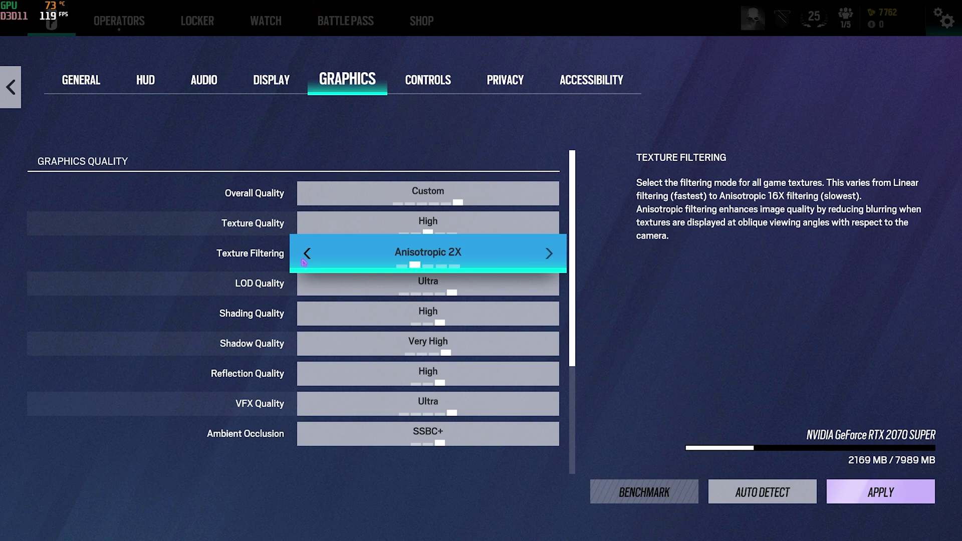
# Set LOD Quality to Very High and the Shading, Shadow, Reflection and VFX Quality to Medium.
pyautogui.click(308, 285)
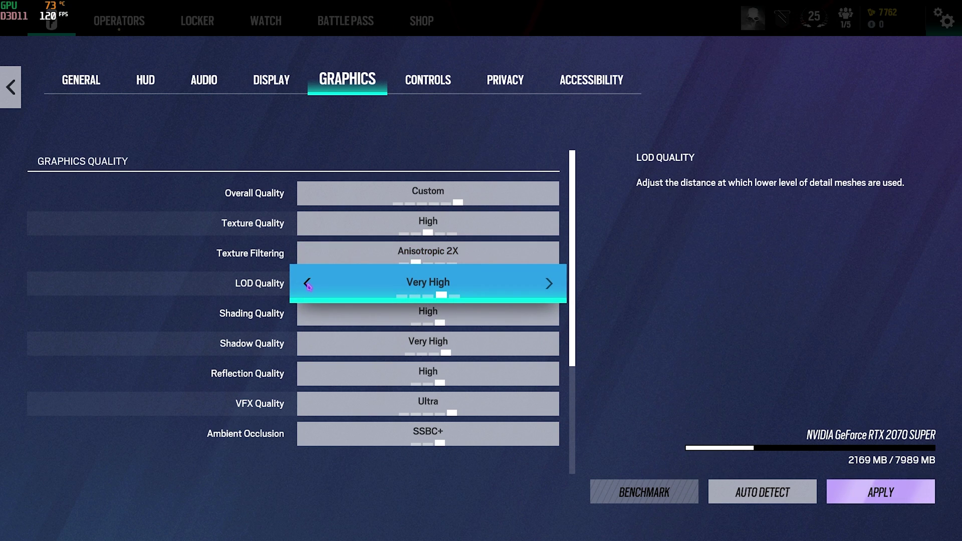
pyautogui.click(309, 314)
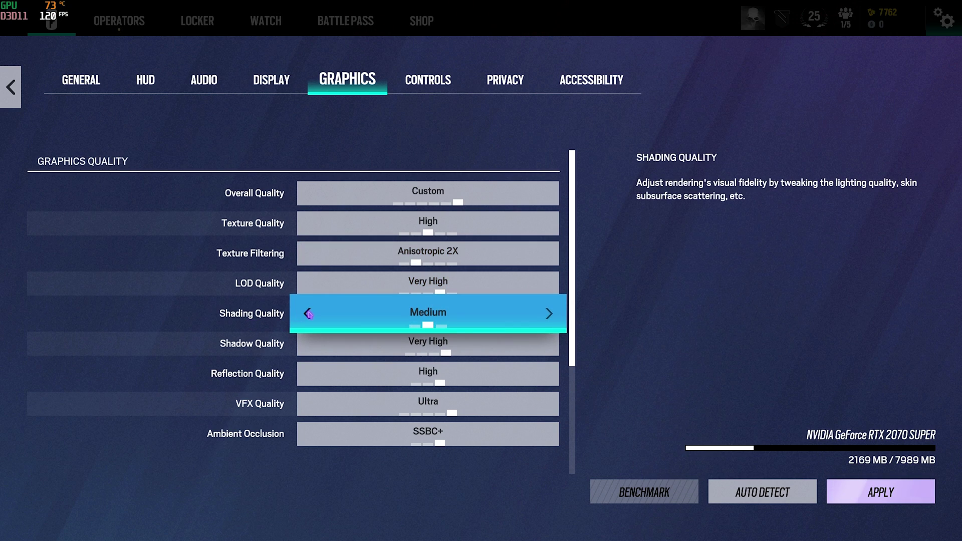
pyautogui.click(309, 344)
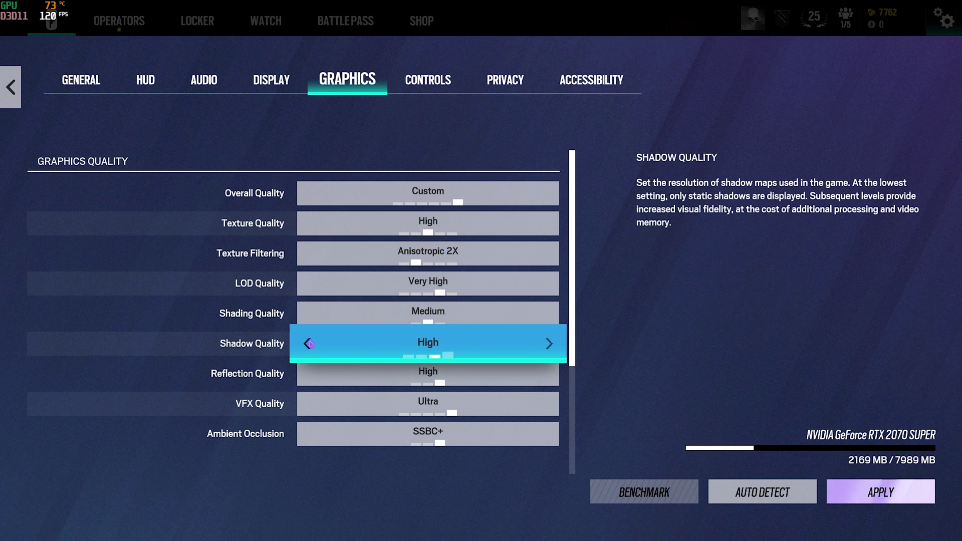
pyautogui.click(309, 344)
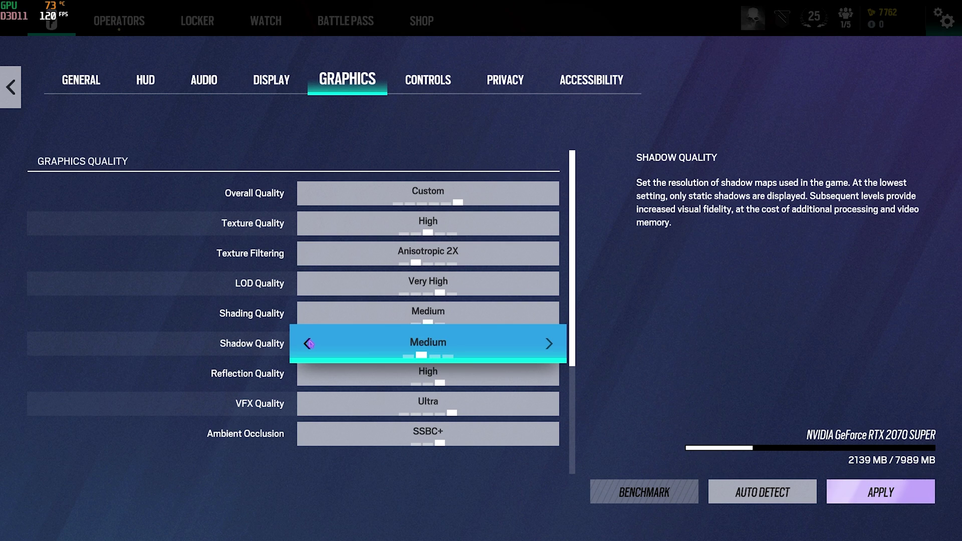
pyautogui.click(308, 374)
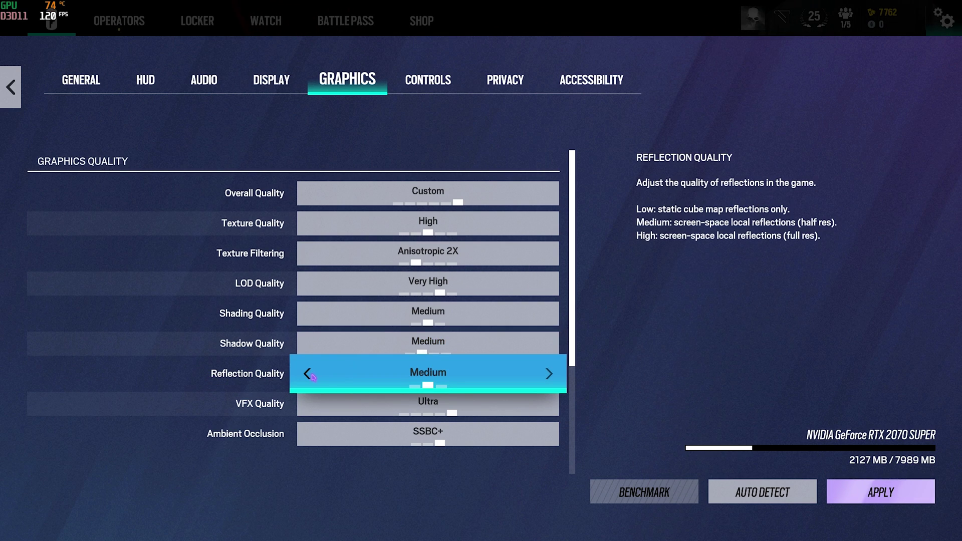
pyautogui.scroll(-2, 311, 377)
pyautogui.click(420, 353)
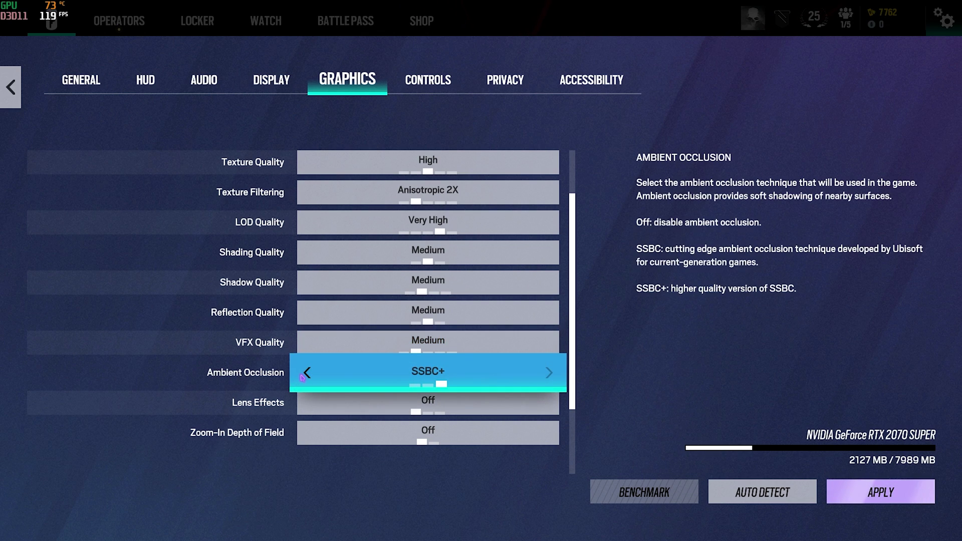
# Turn Ambient Occlusion off and set it back to SSBC+.
pyautogui.click(414, 384)
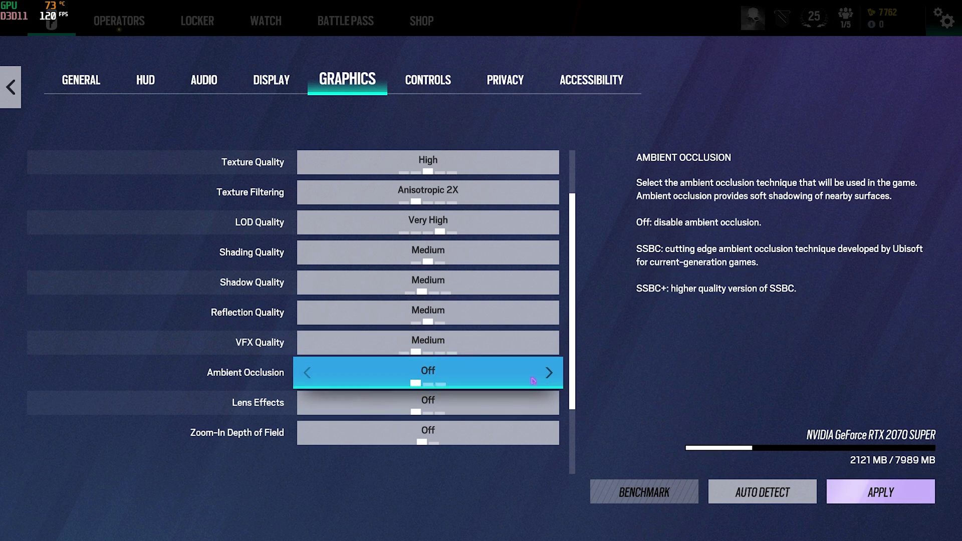
pyautogui.click(550, 374)
pyautogui.click(551, 374)
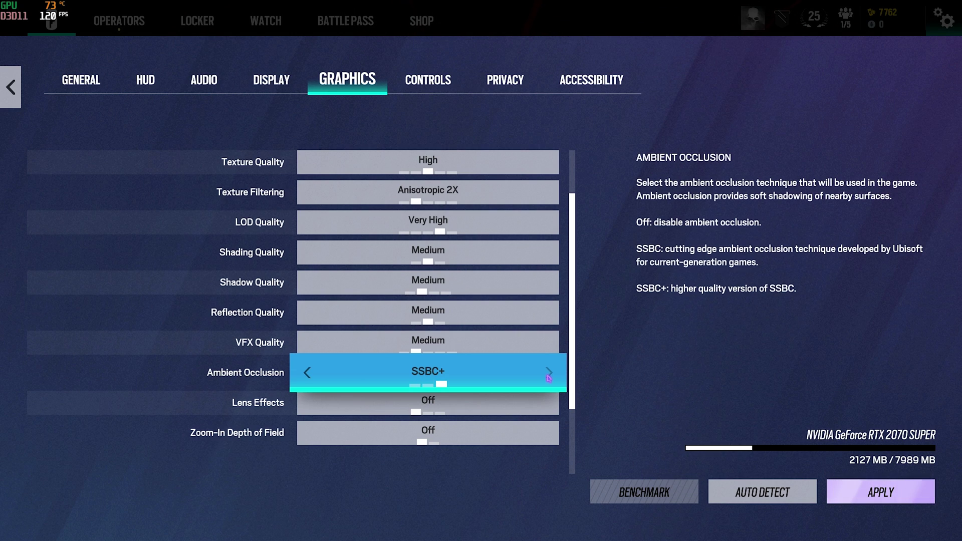
# Lower Anti-Aliasing to Off and raise it again by one level.
pyautogui.scroll(-1, 324, 385)
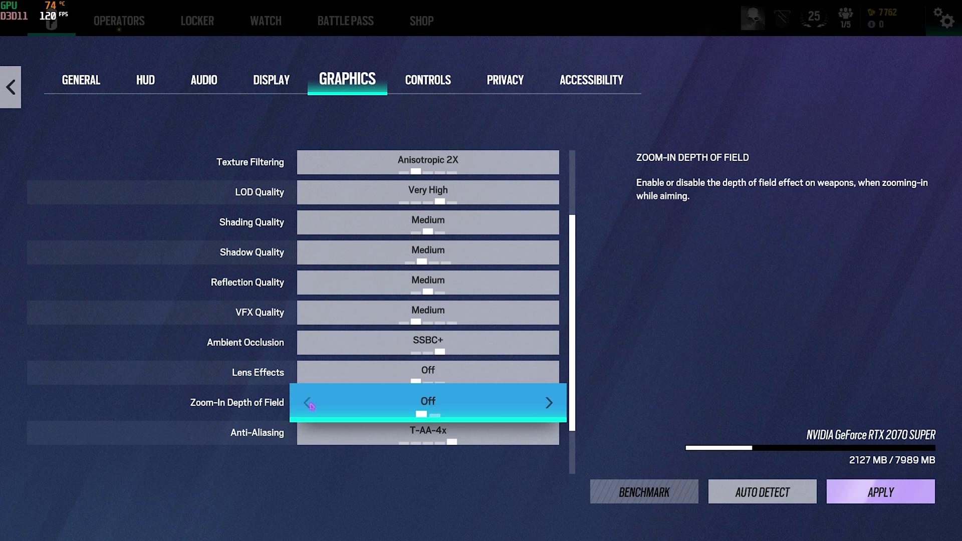
pyautogui.scroll(-1, 311, 406)
pyautogui.click(307, 403)
pyautogui.click(307, 403)
pyautogui.click(307, 403)
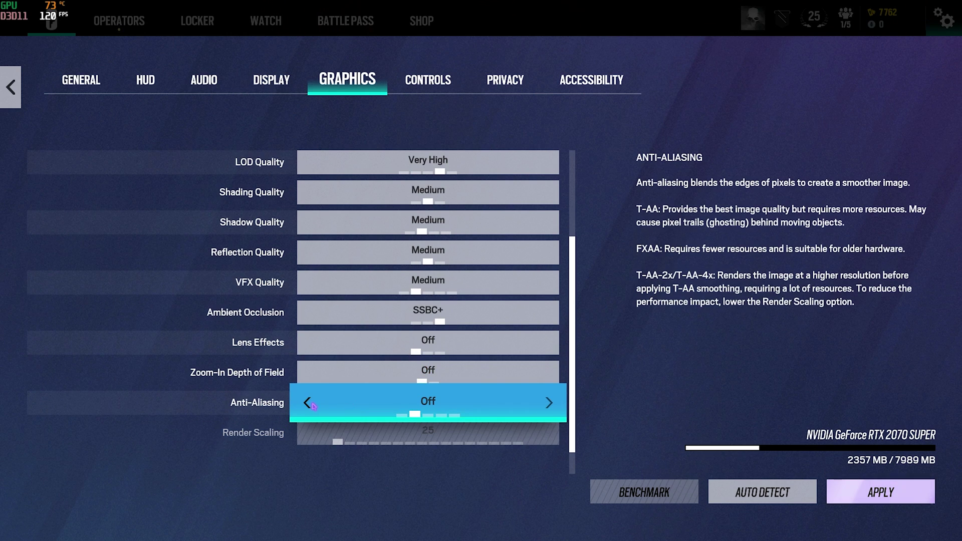
pyautogui.click(548, 403)
pyautogui.scroll(-1, 547, 403)
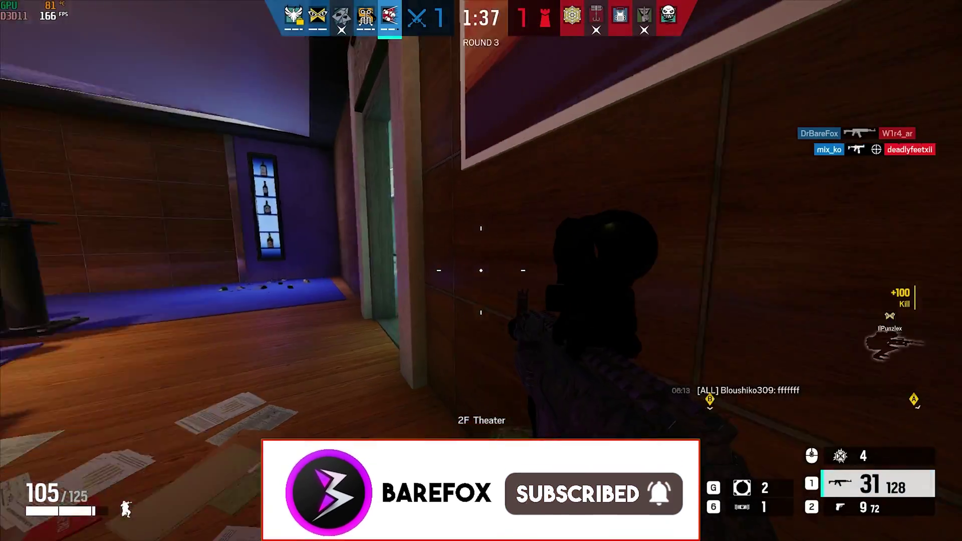
pyautogui.press('w')
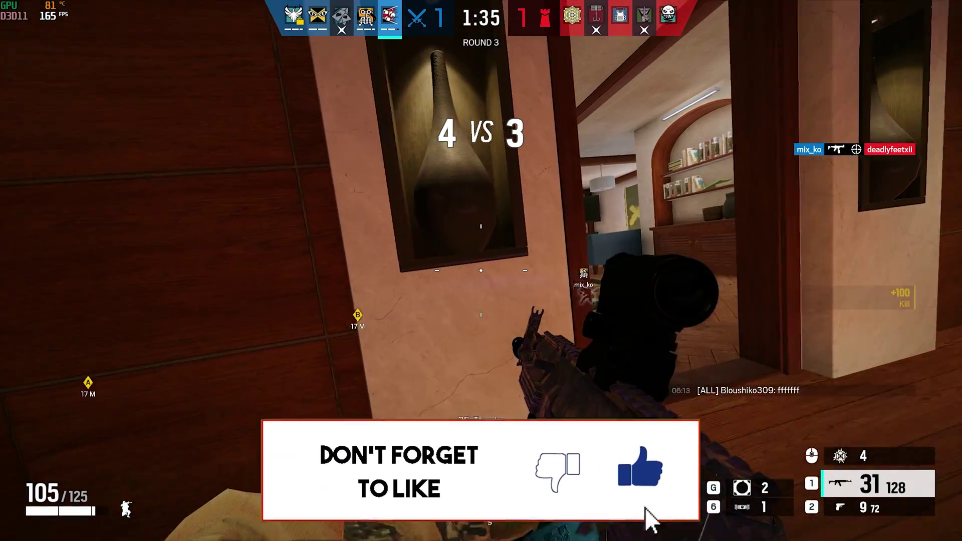
pyautogui.press('w')
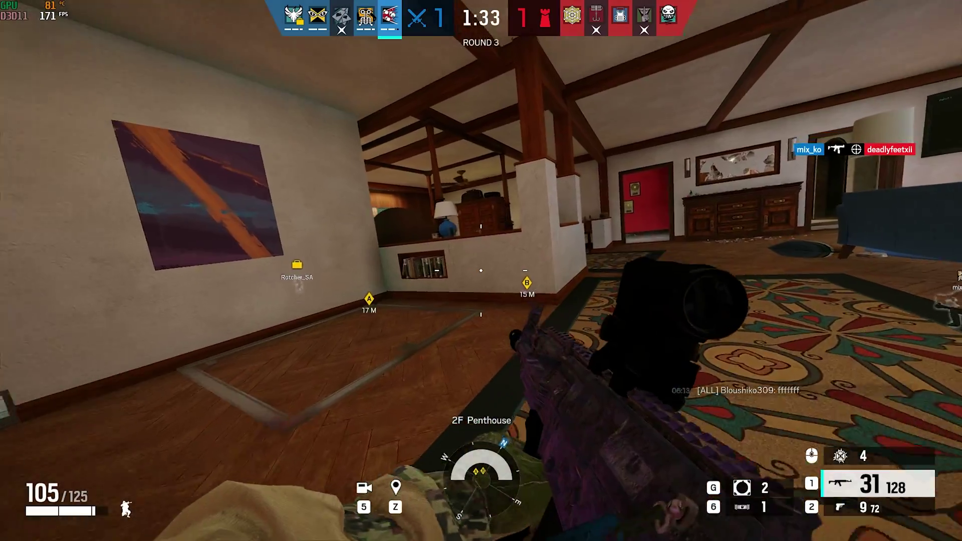
pyautogui.press('w')
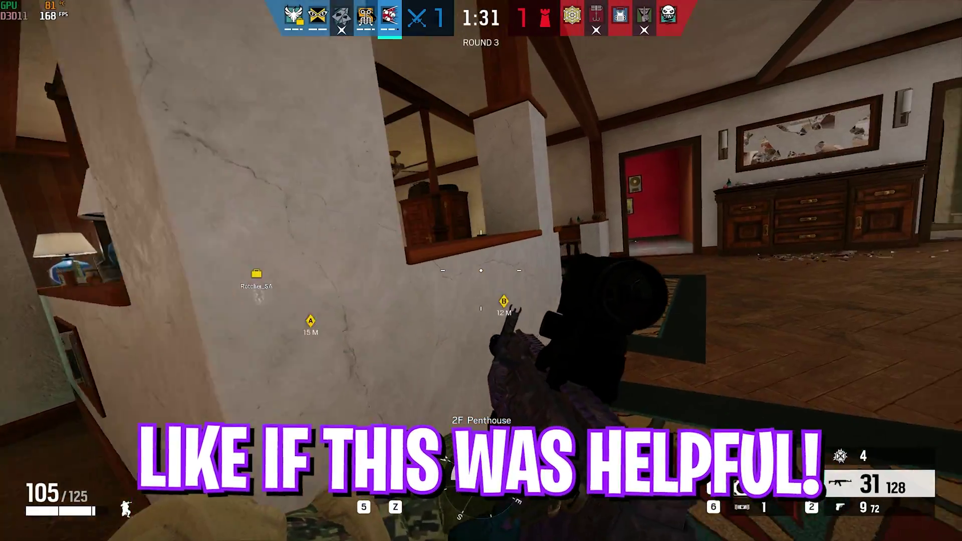
pyautogui.press('w')
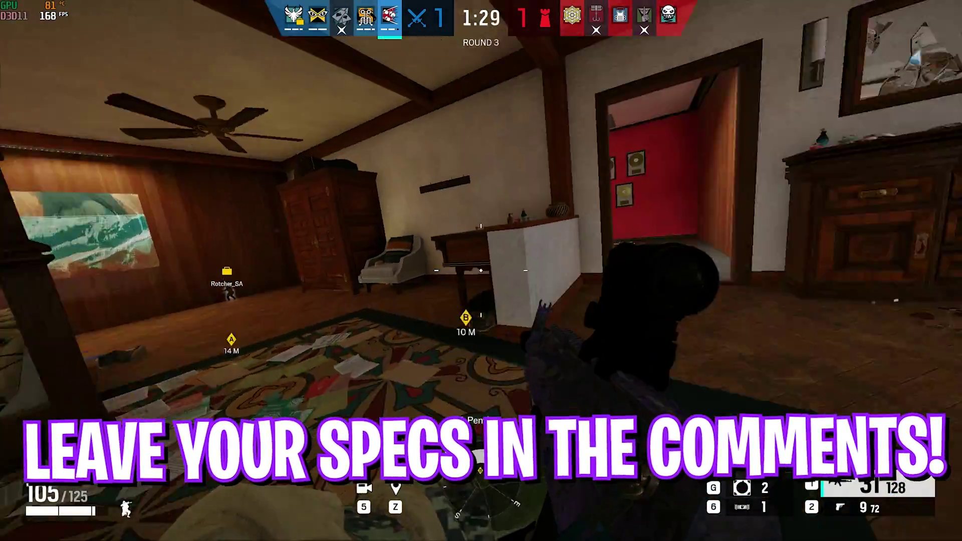
pyautogui.press('w')
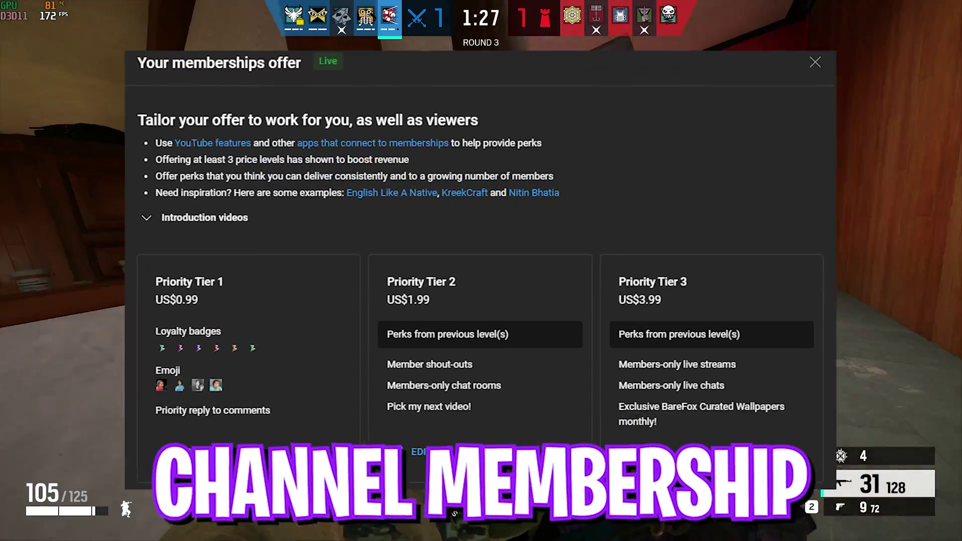
pyautogui.press('w')
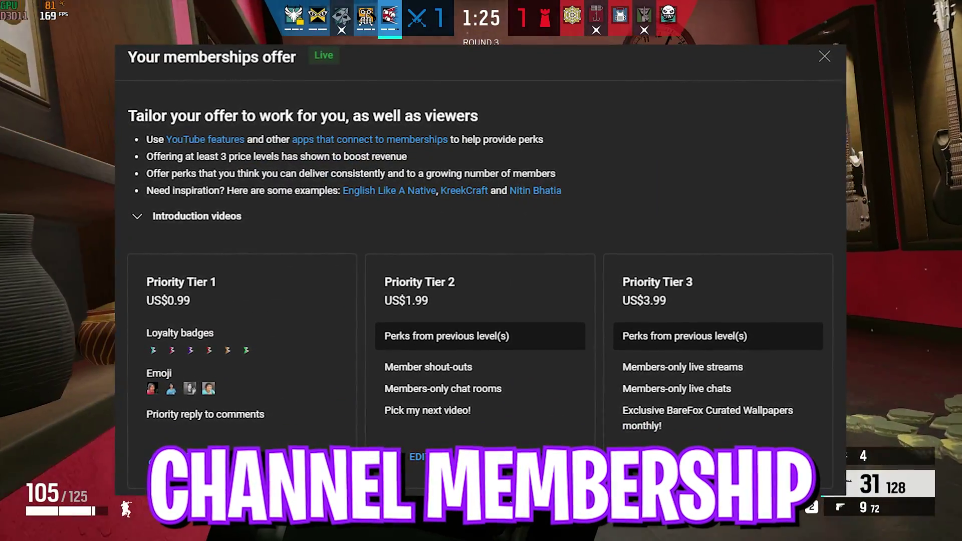
pyautogui.press('w')
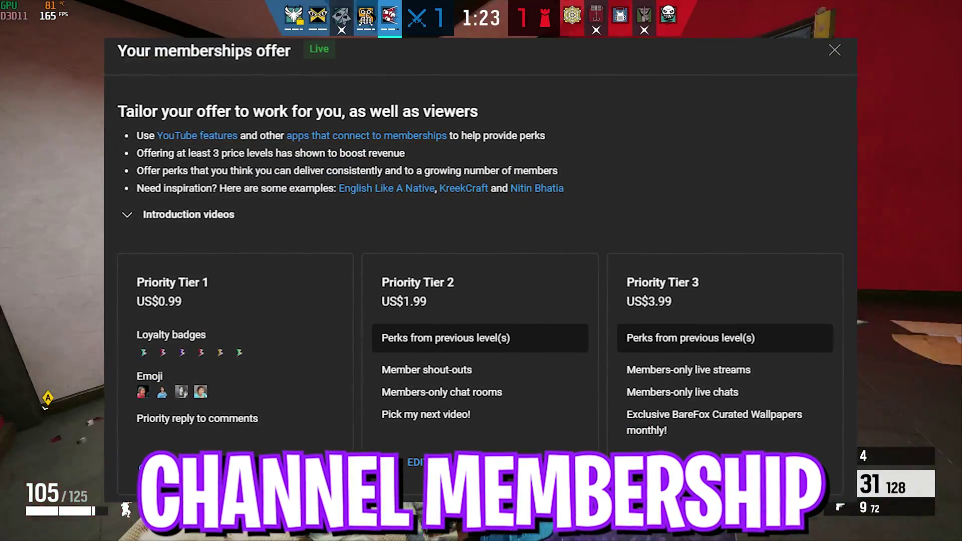